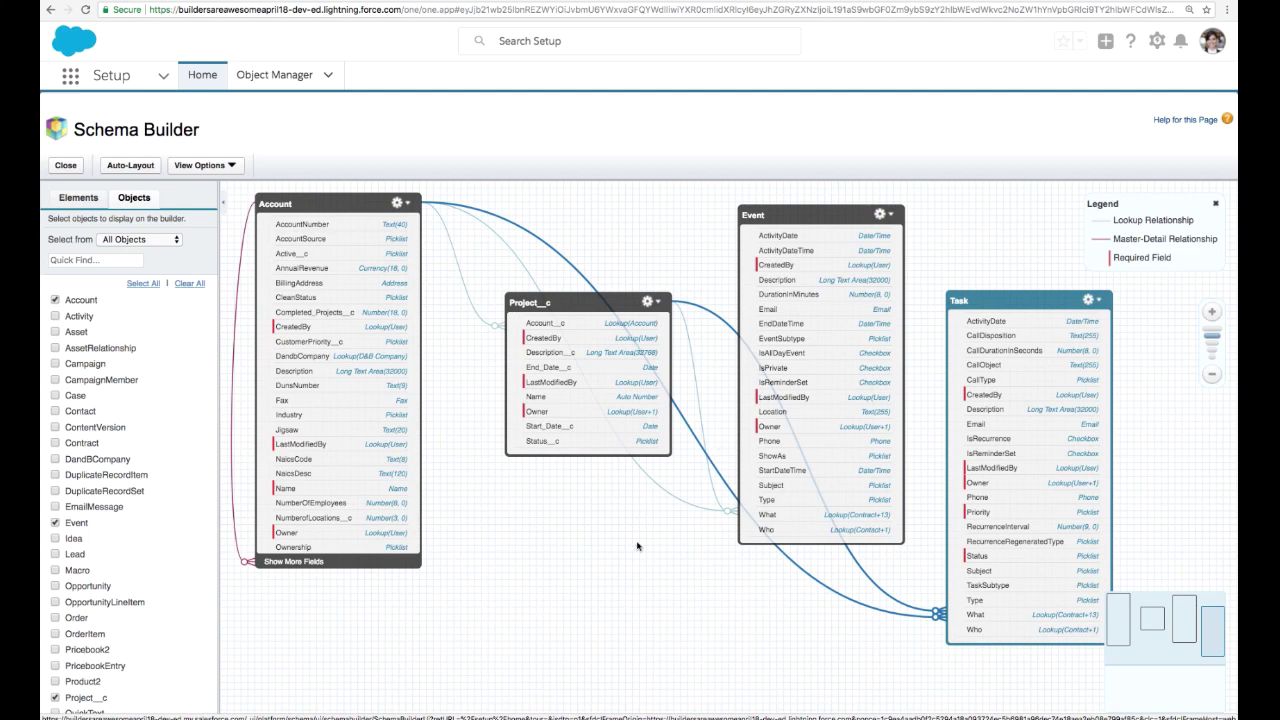
Step: Highlight the Project, Account, Event and Task relationships in Schema Builder
click(602, 303)
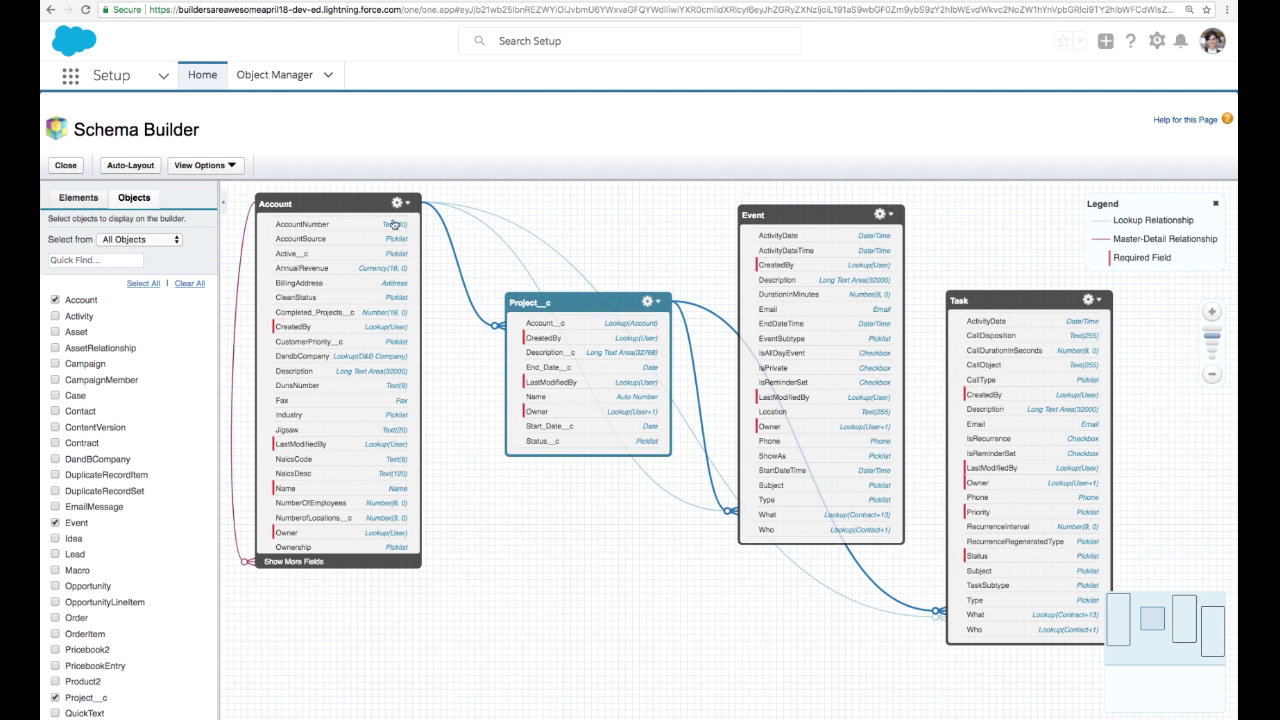
click(358, 205)
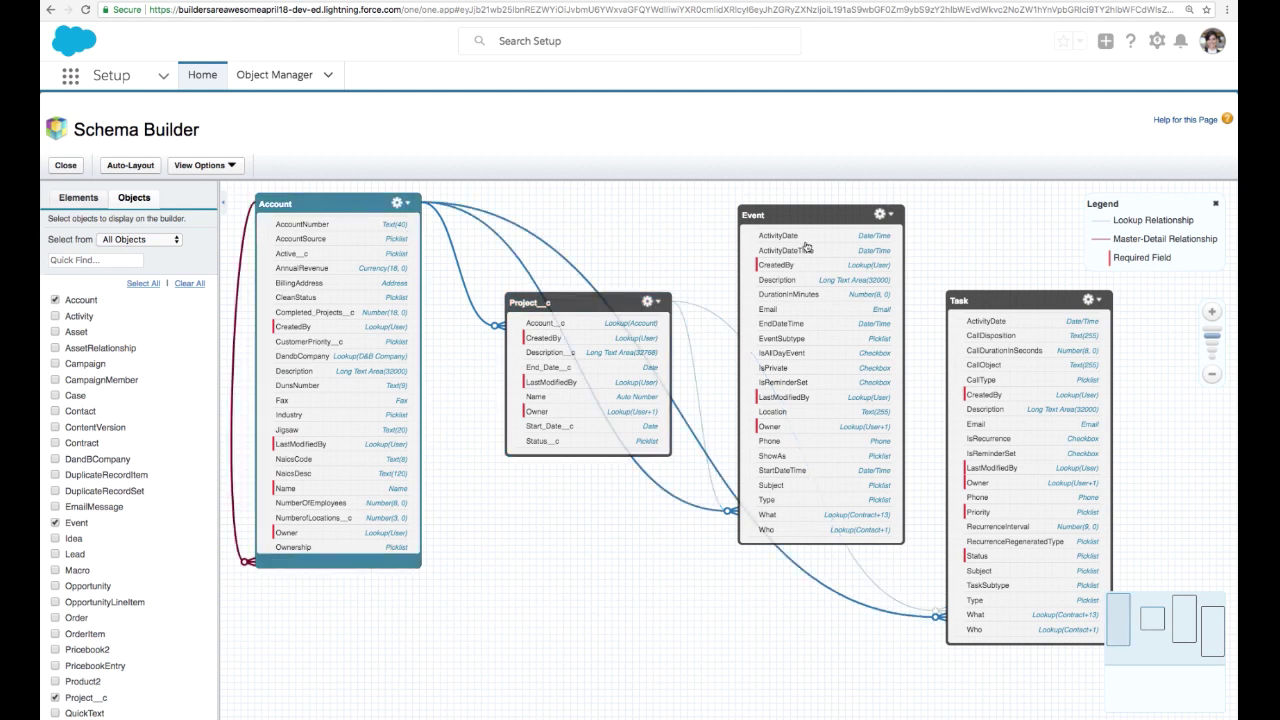
click(823, 218)
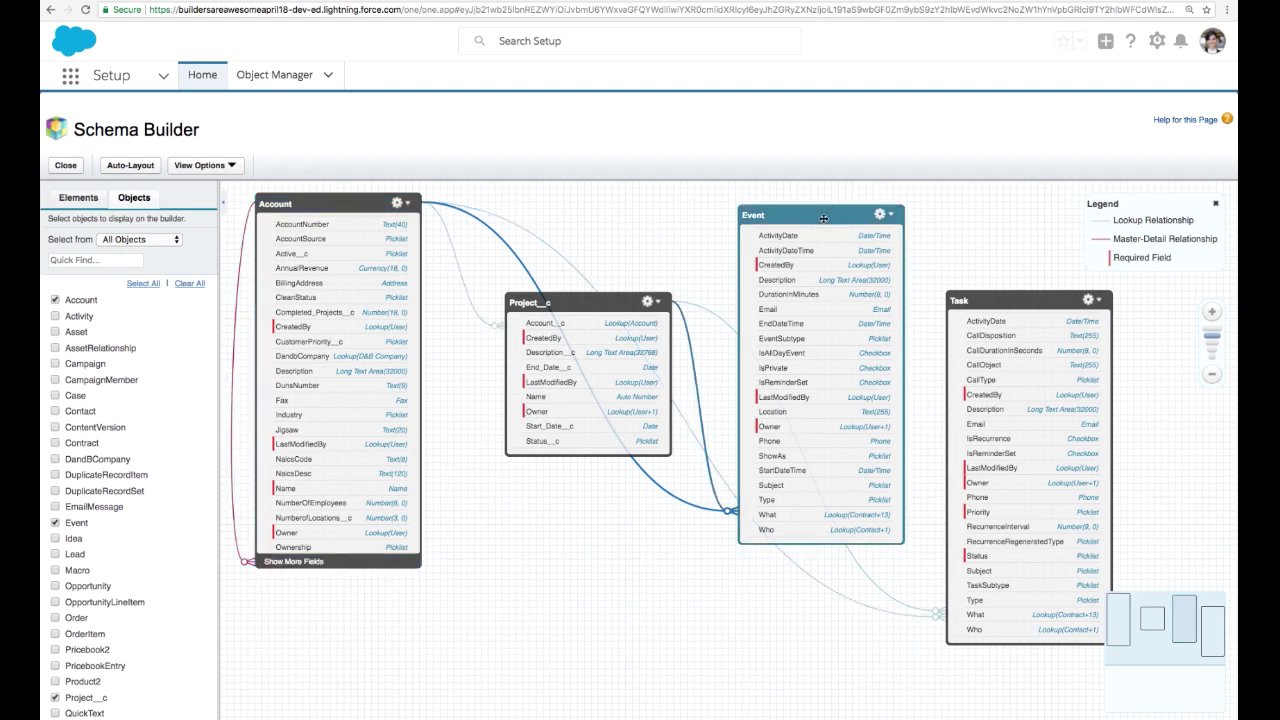
click(1029, 299)
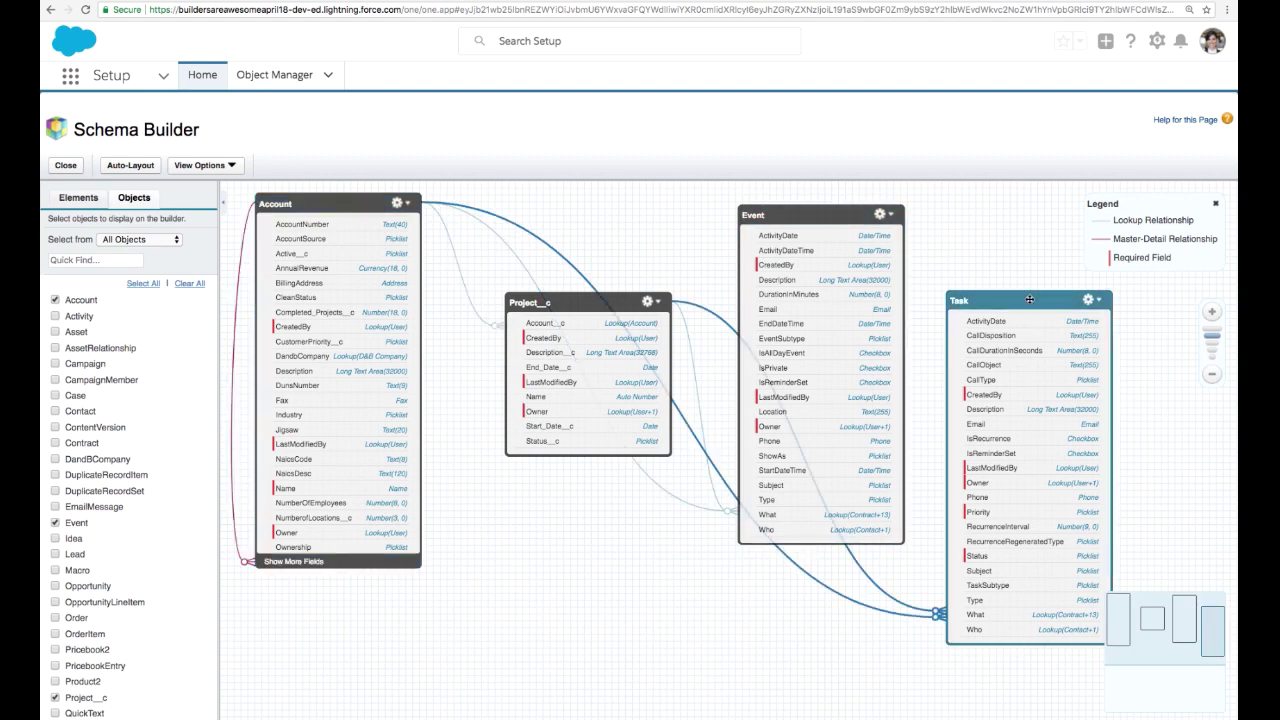
Step: Find the Project object with Quick Find 'proje' and view its Fields & Relationships
click(274, 74)
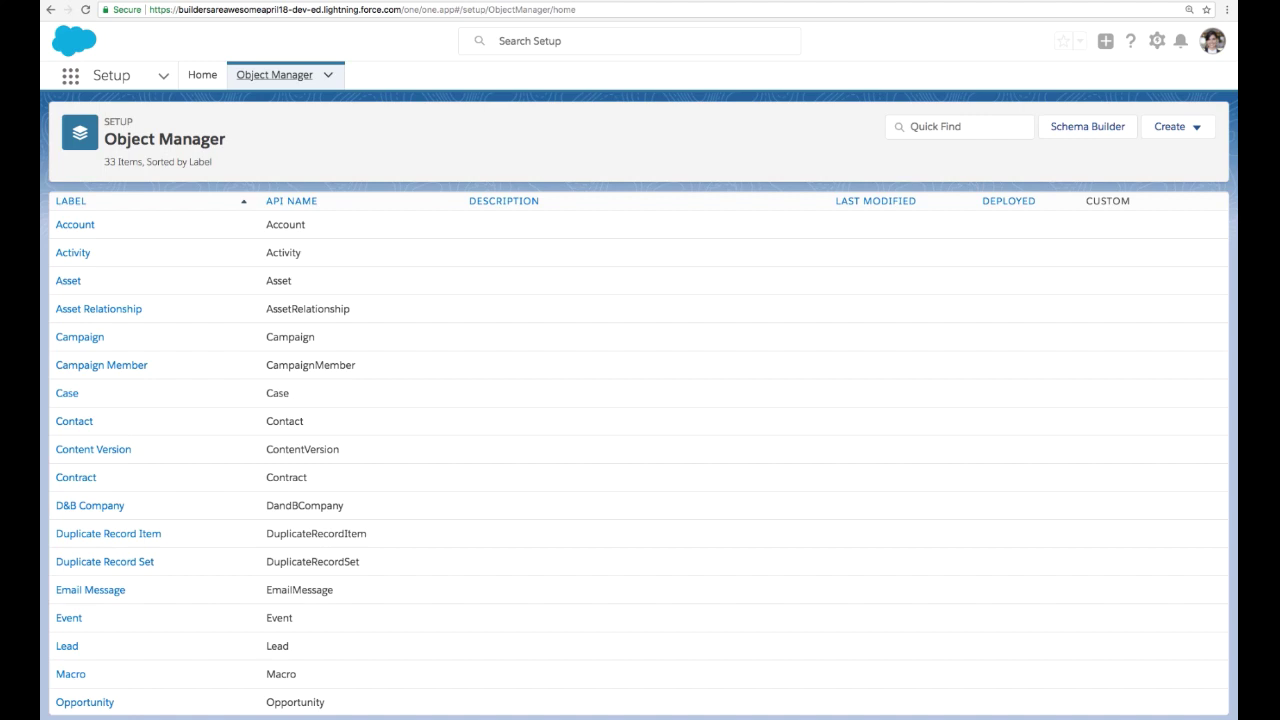
click(957, 136)
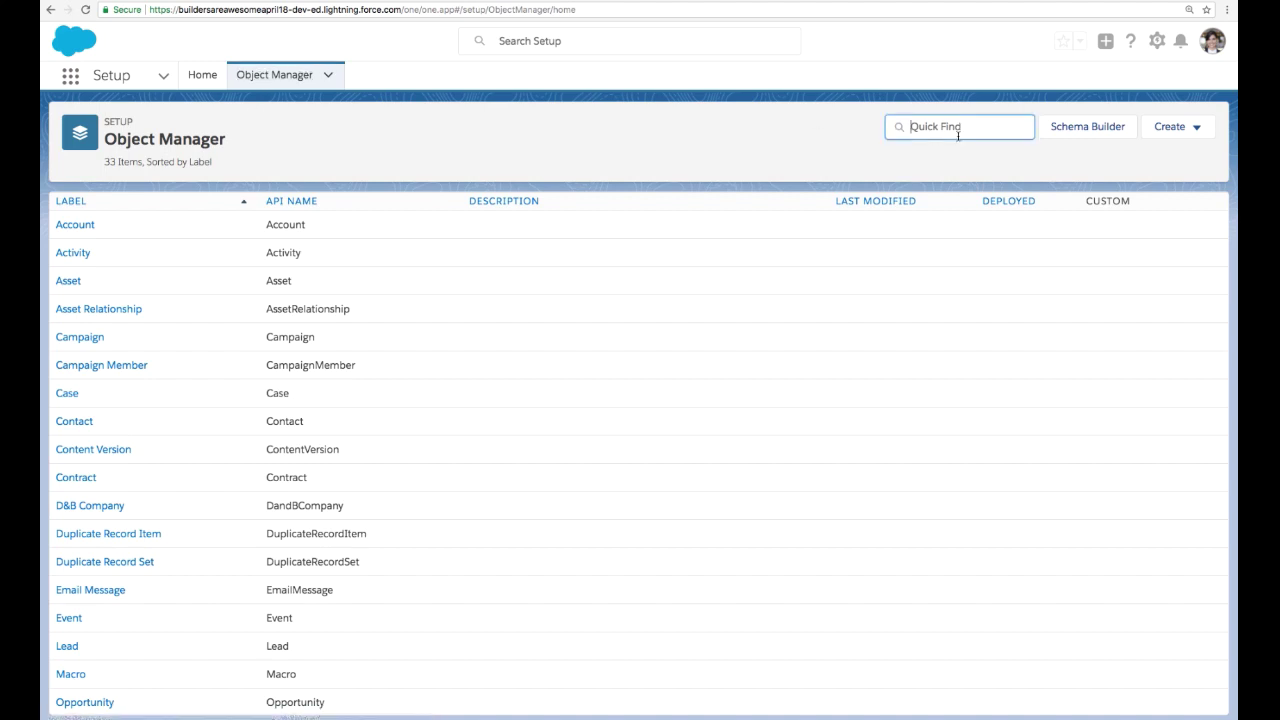
text(proje)
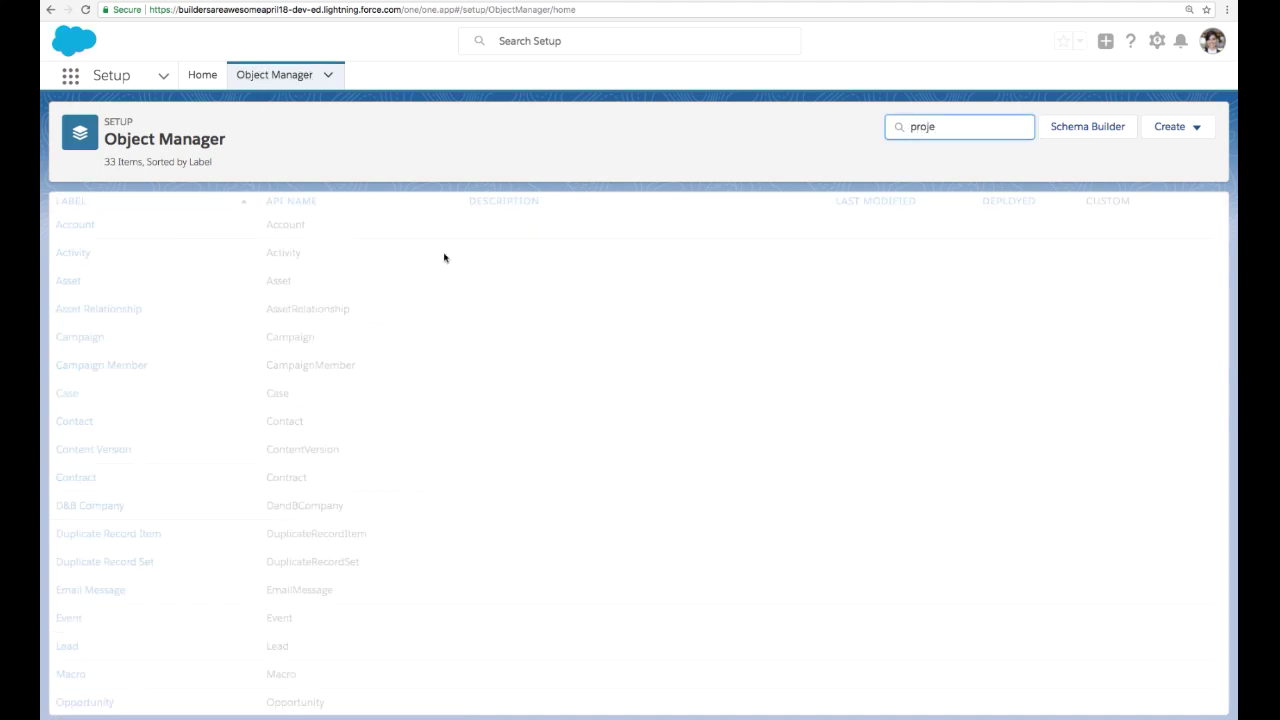
click(72, 231)
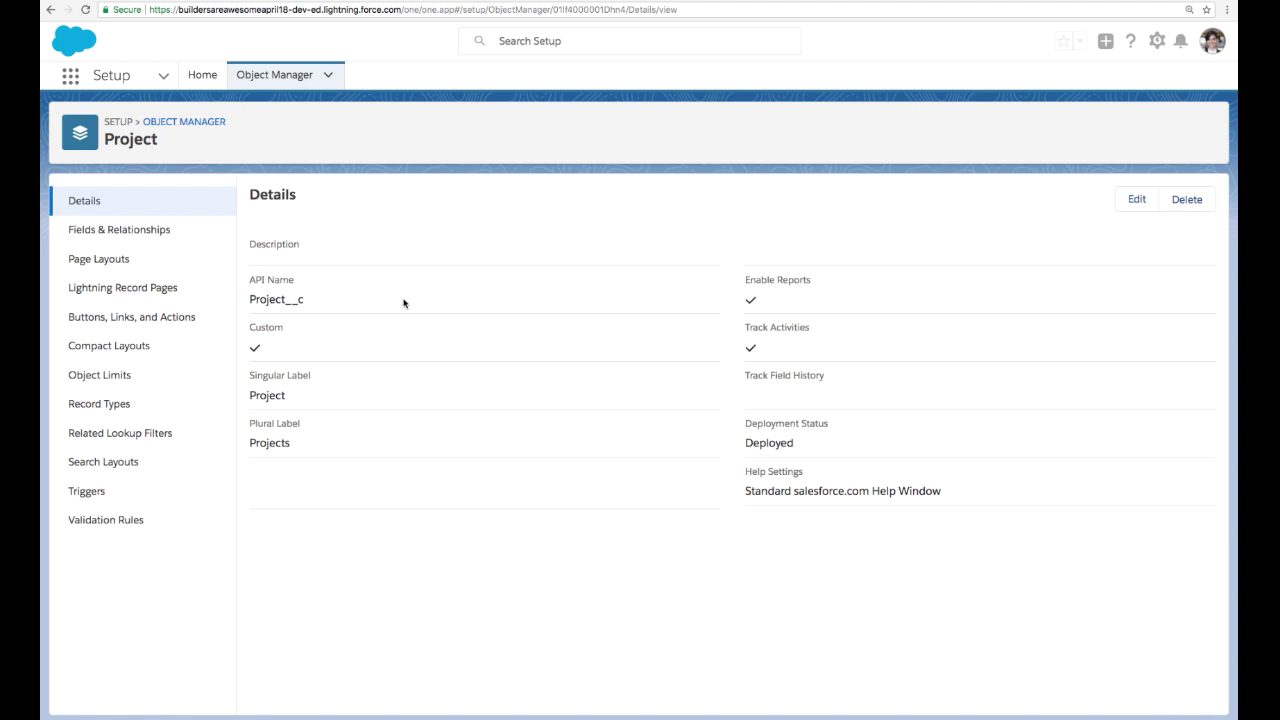
click(140, 239)
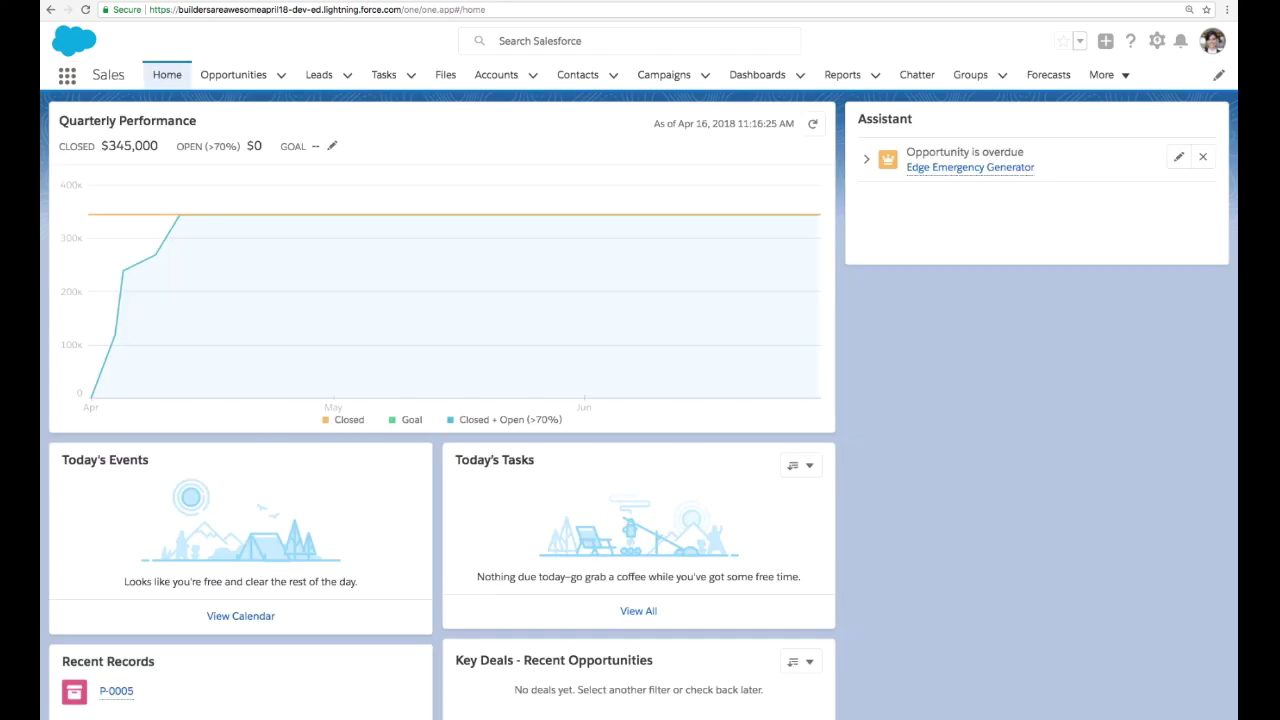
Step: Search 'proje' in the App Launcher and open the Projects list
click(67, 75)
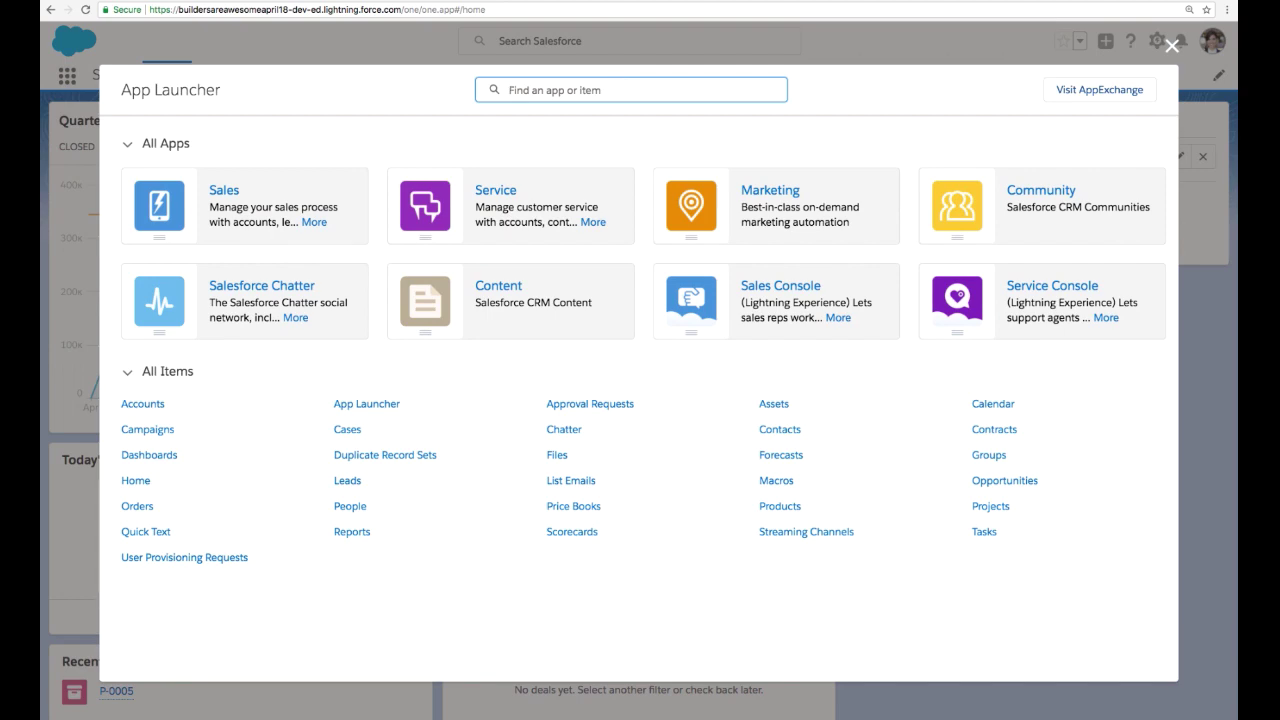
text(proje)
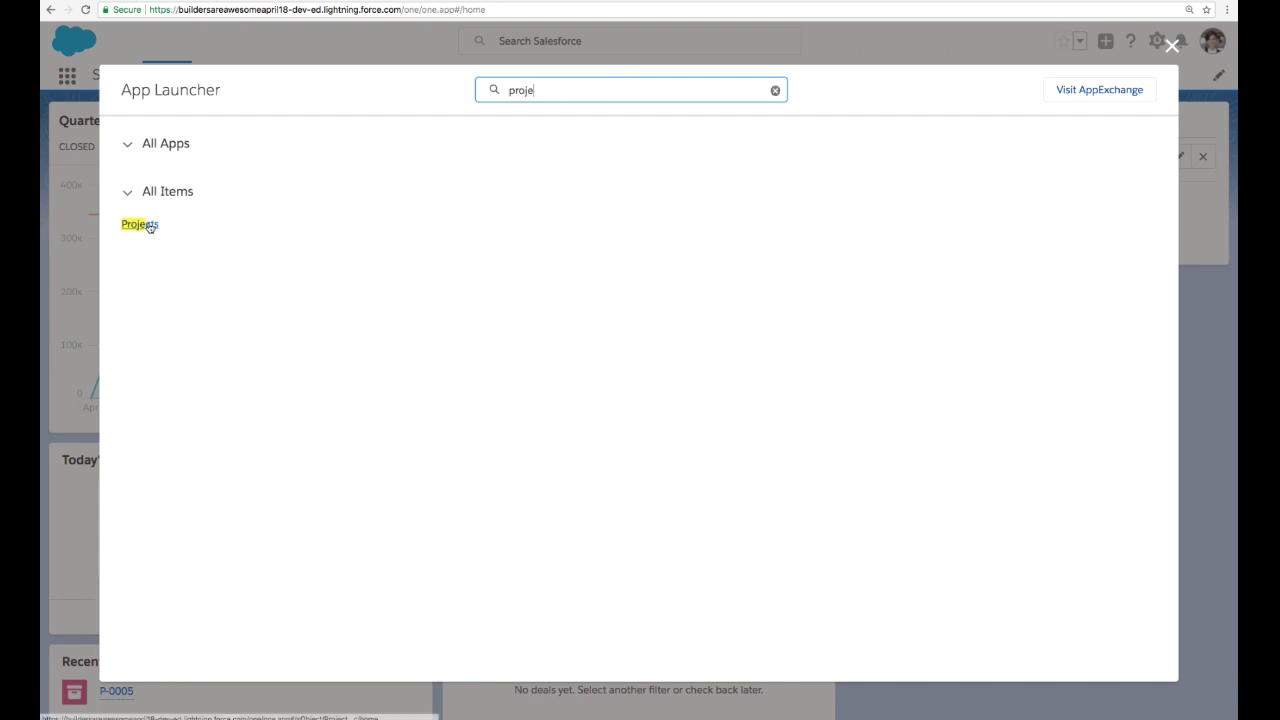
click(145, 225)
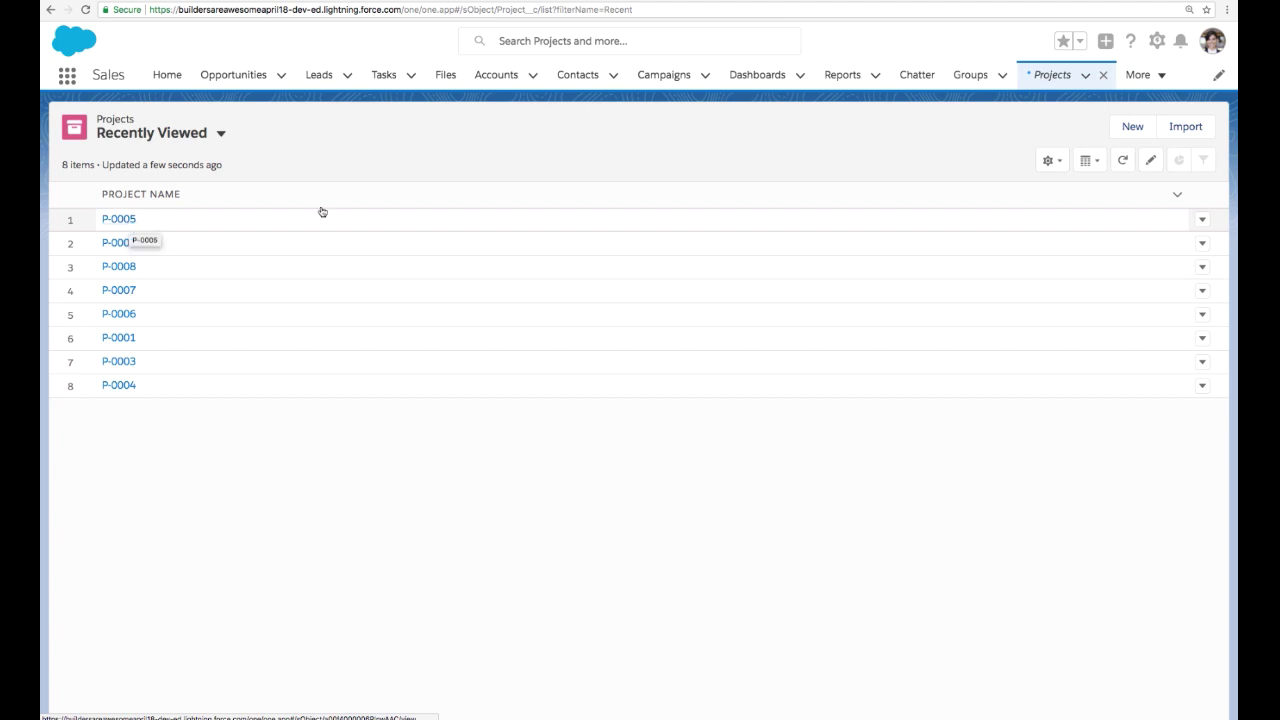
Step: Start a New Lightning App from Setup's App Manager
click(562, 3)
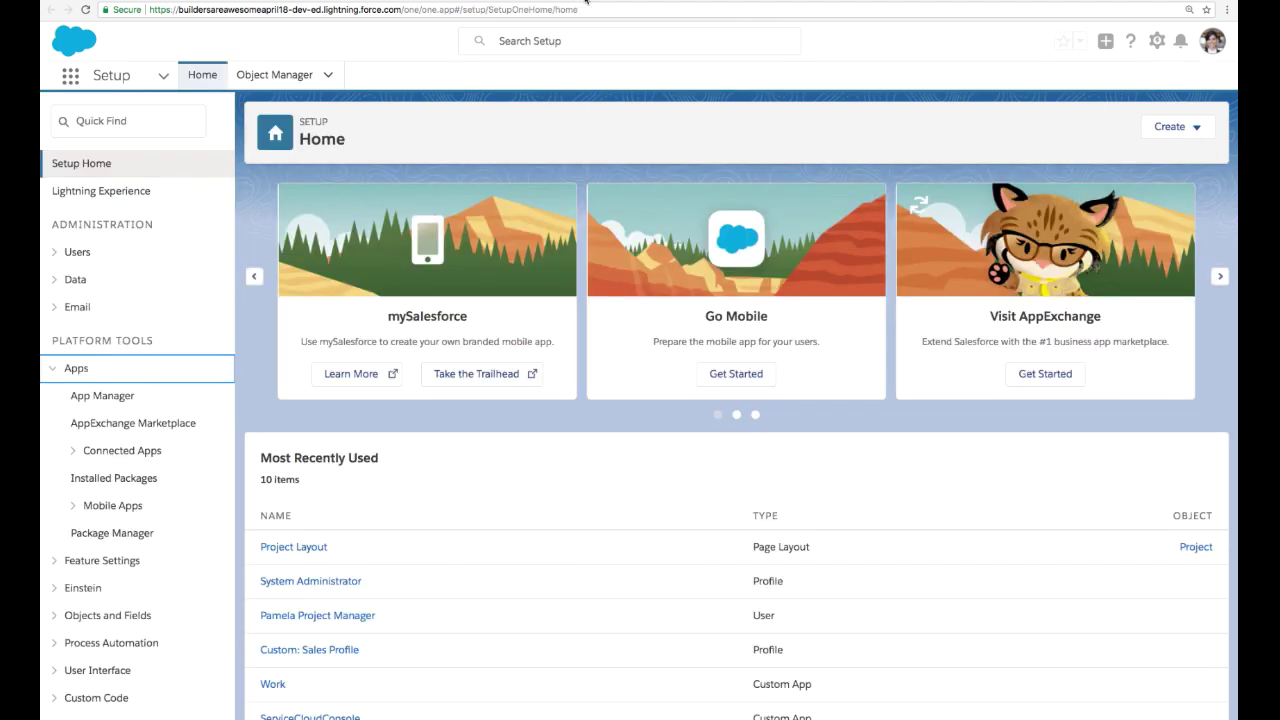
click(85, 397)
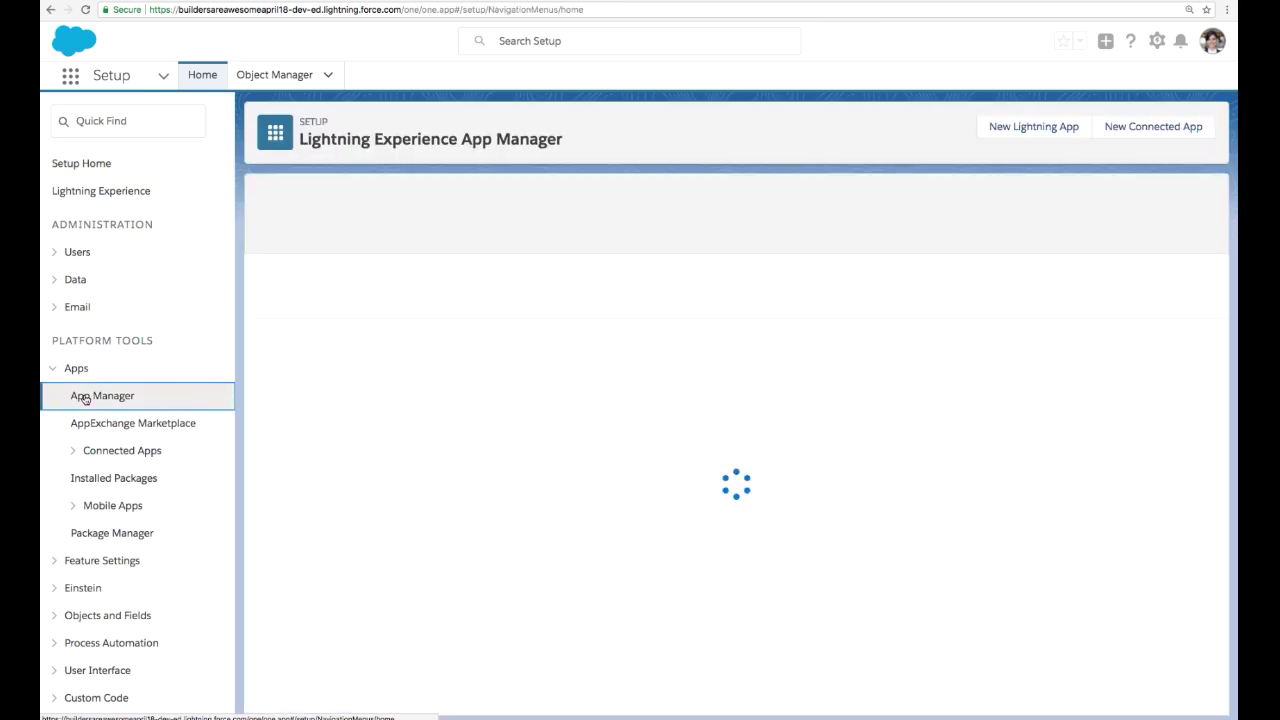
click(1016, 129)
Step: Name the app 'Project Central' with the description 'App for Project Managers'
click(440, 307)
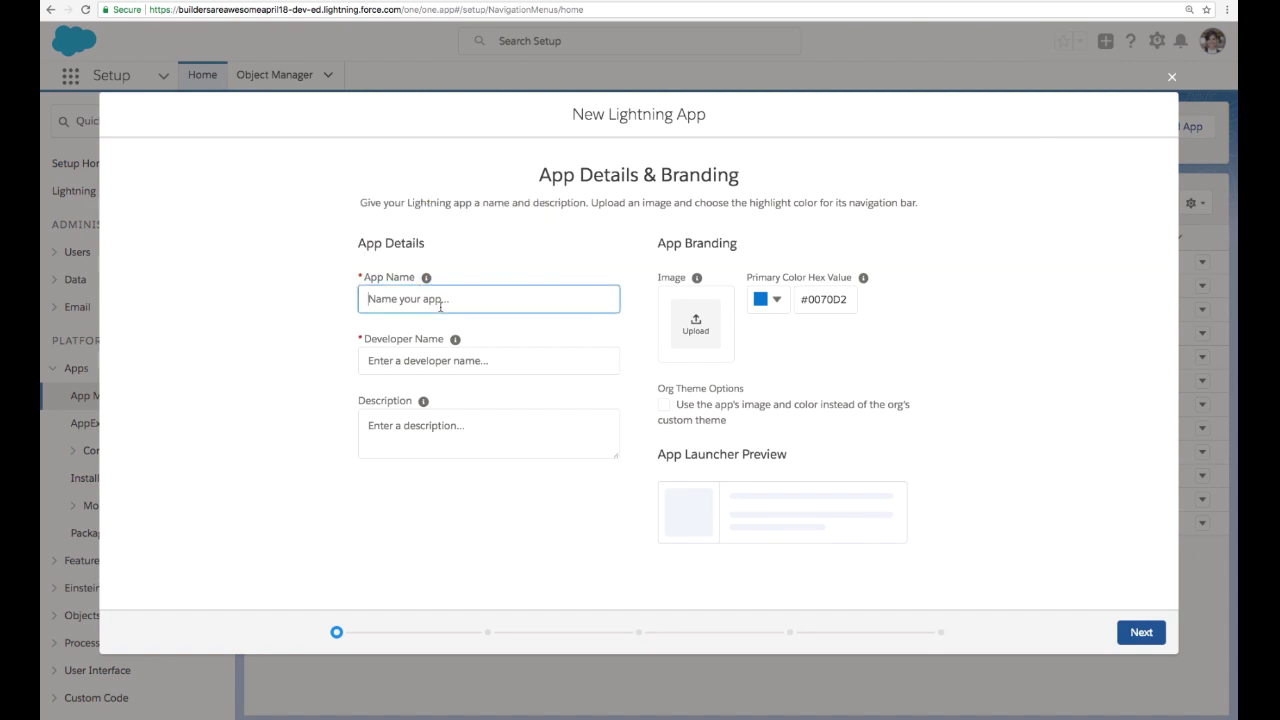
text(Project Cetr)
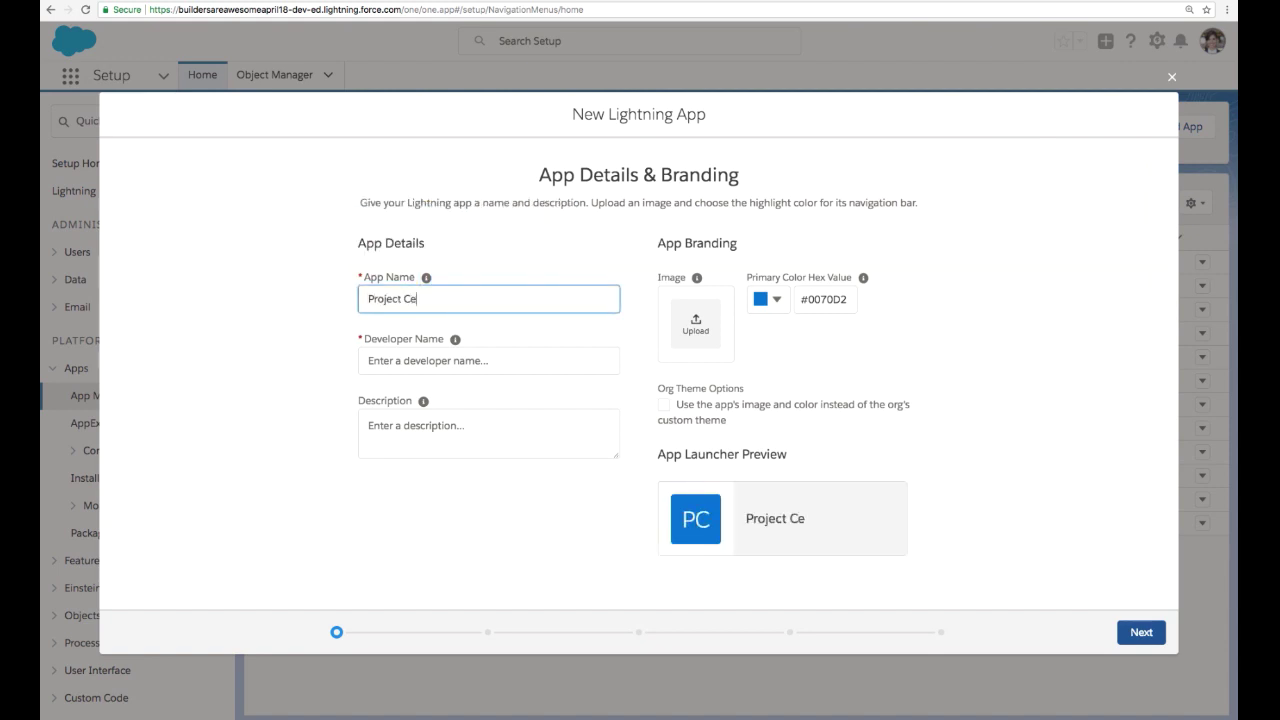
key(BackSpace)
key(BackSpace)
text(ntral)
key(Tab)
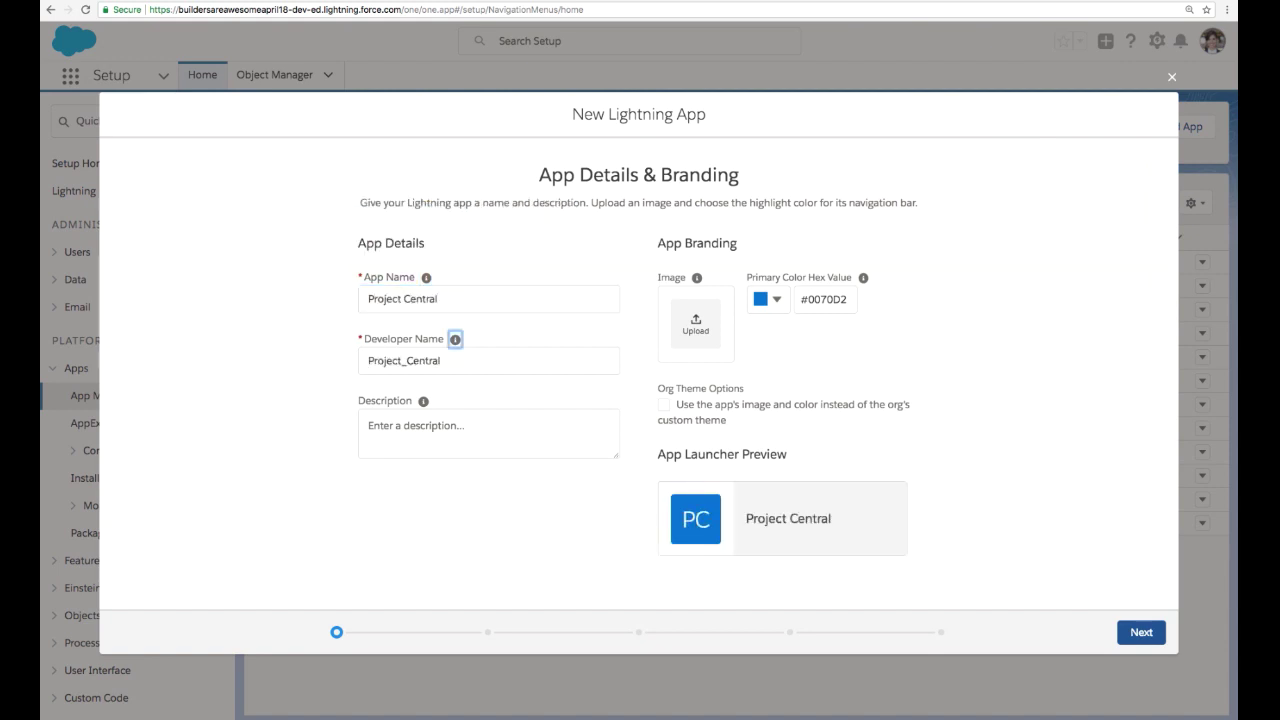
click(458, 439)
text(App)
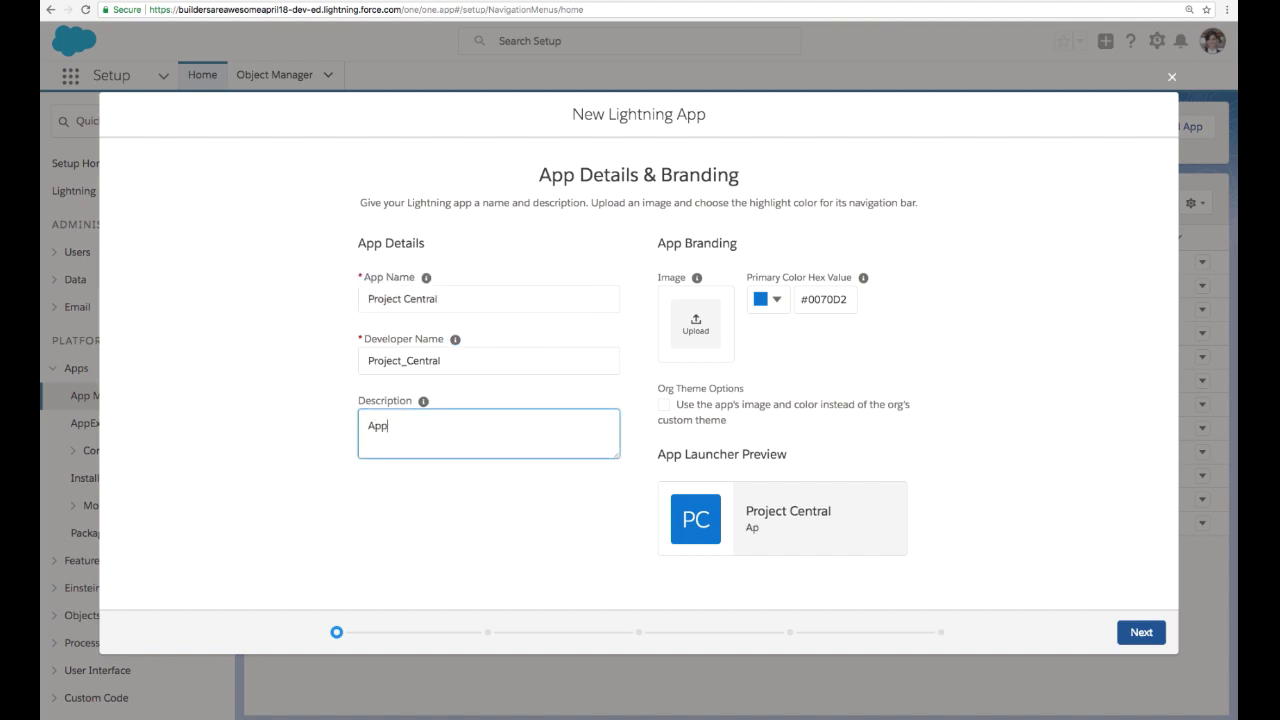
text( for Project Managers)
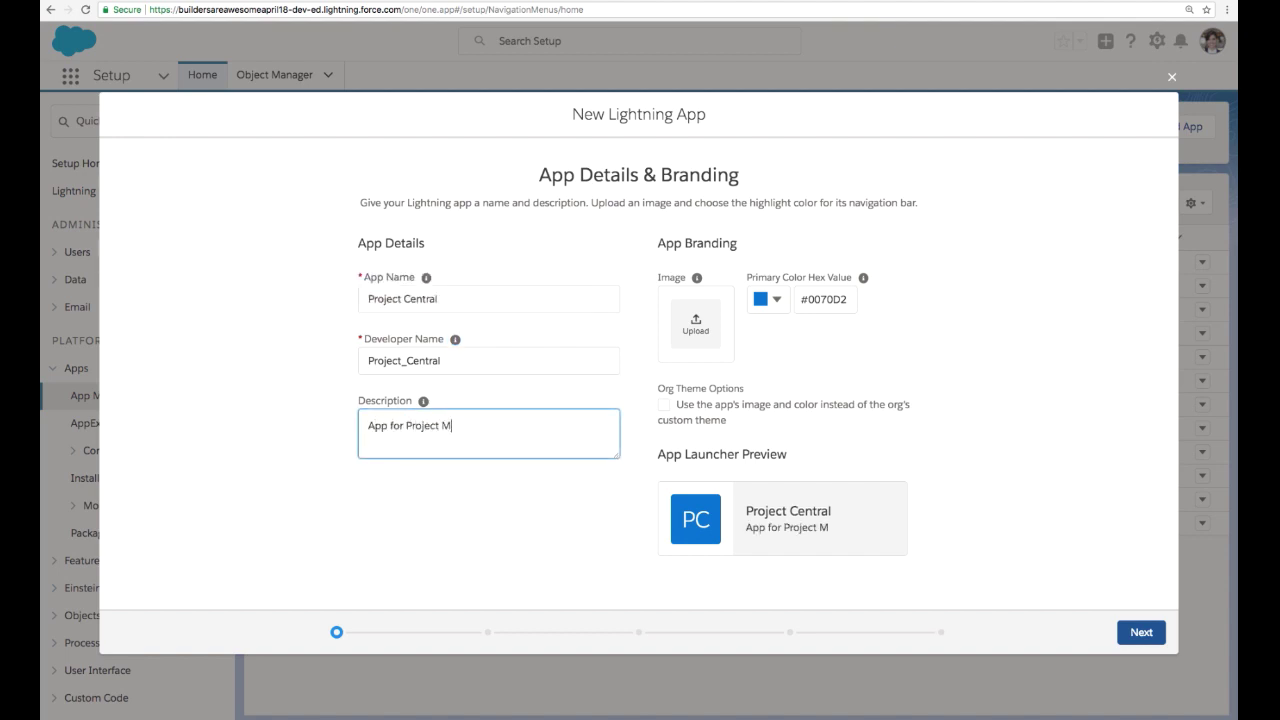
Step: Upload projectlogo.jpg as the app image and set primary colour #E7C816
click(700, 330)
click(522, 22)
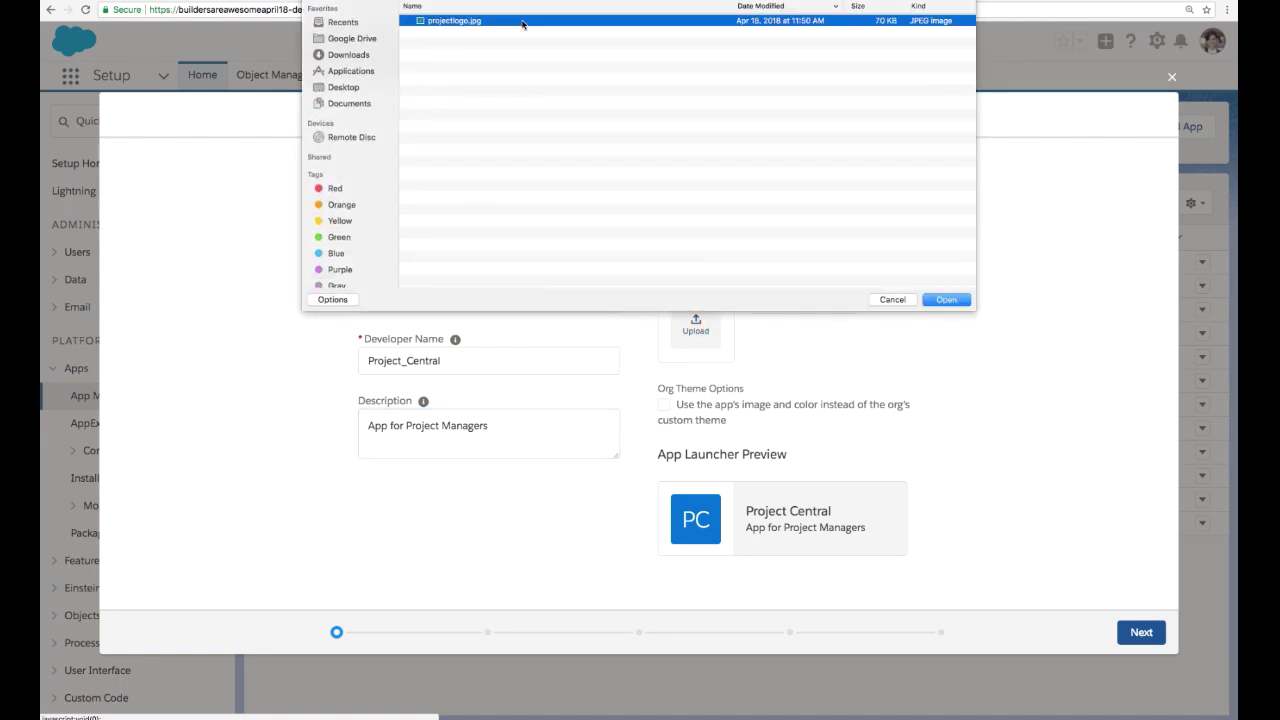
click(932, 300)
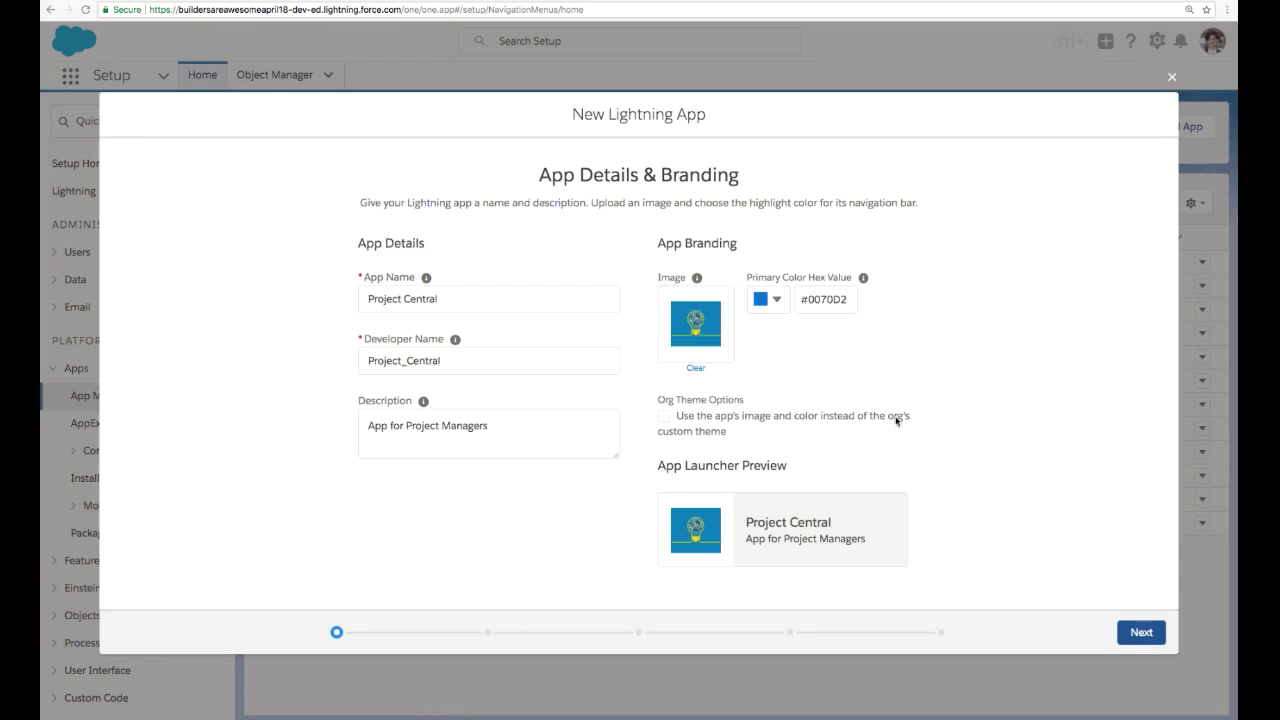
click(825, 295)
key(ctrl+a)
text(E7C816)
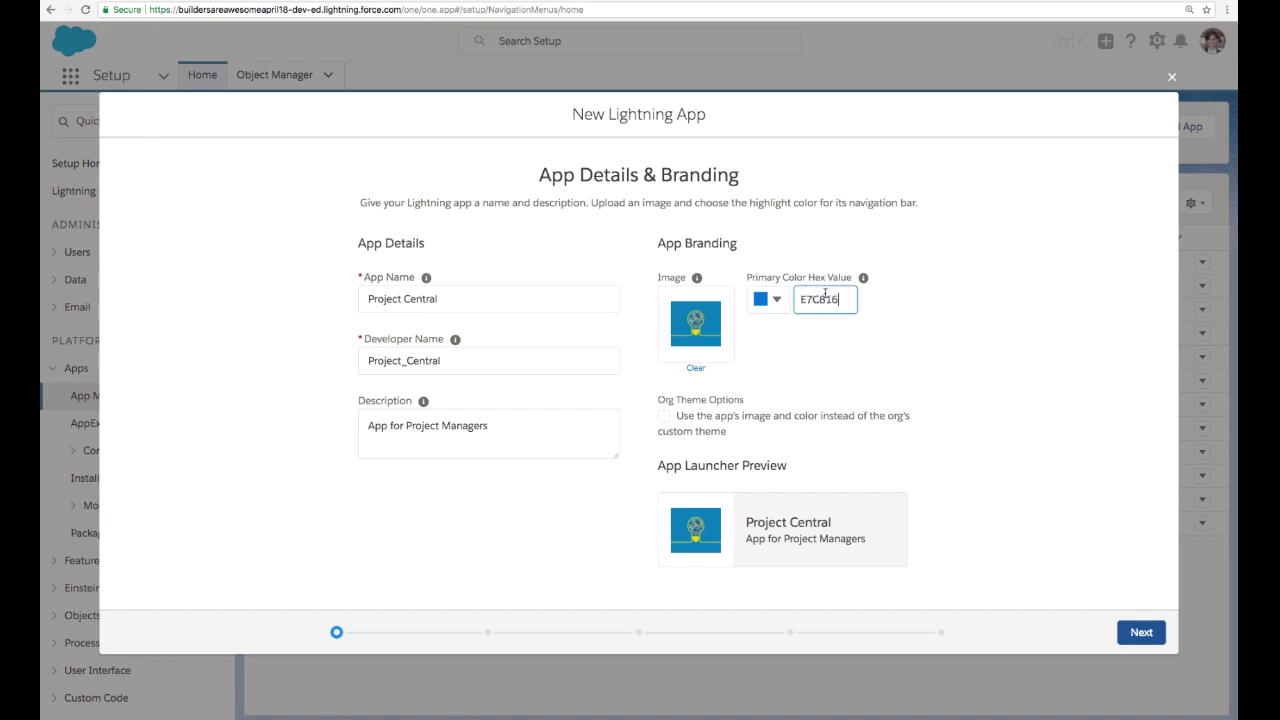
click(934, 352)
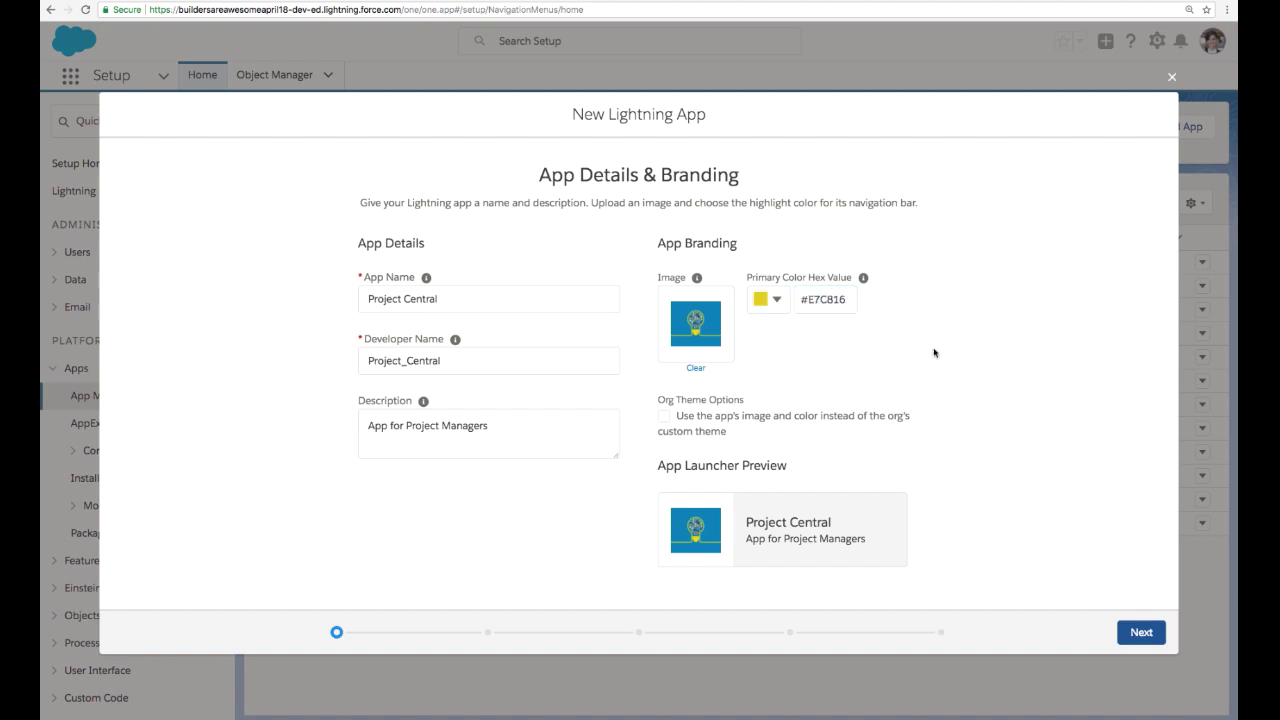
click(1134, 634)
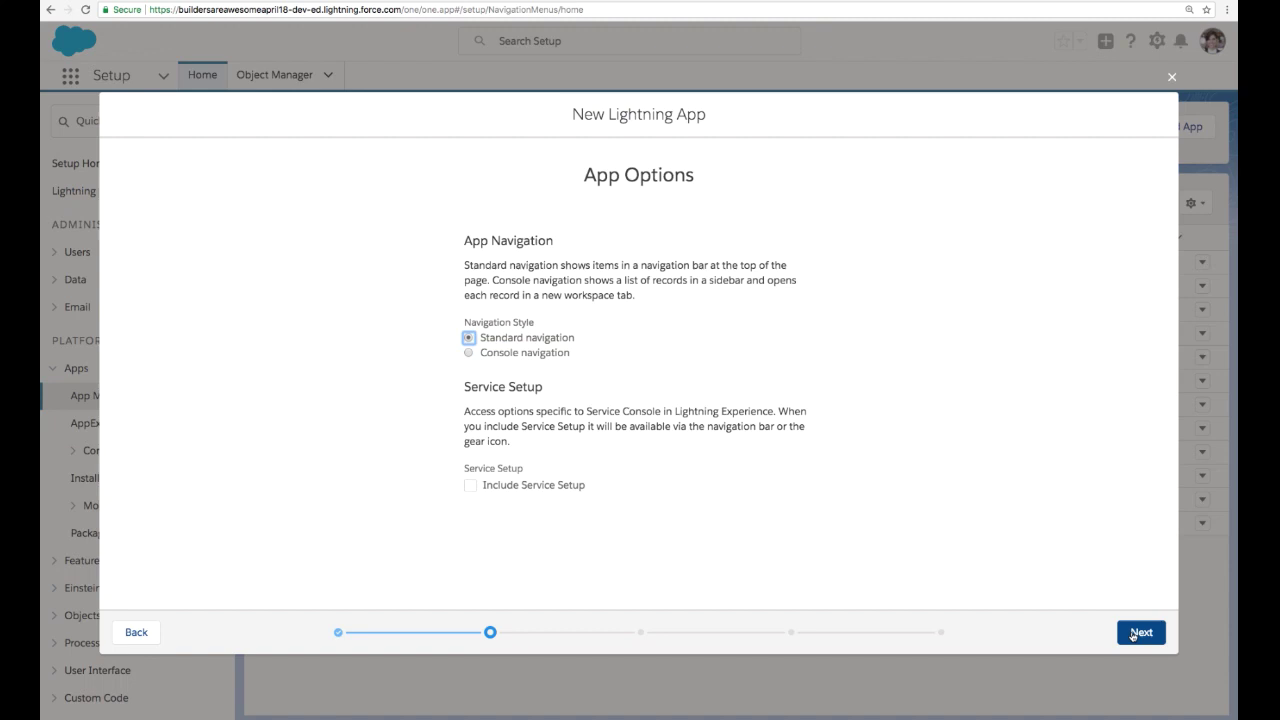
Step: Keep standard navigation and add a Recent Items utility with the breadcrumbs icon
click(1134, 634)
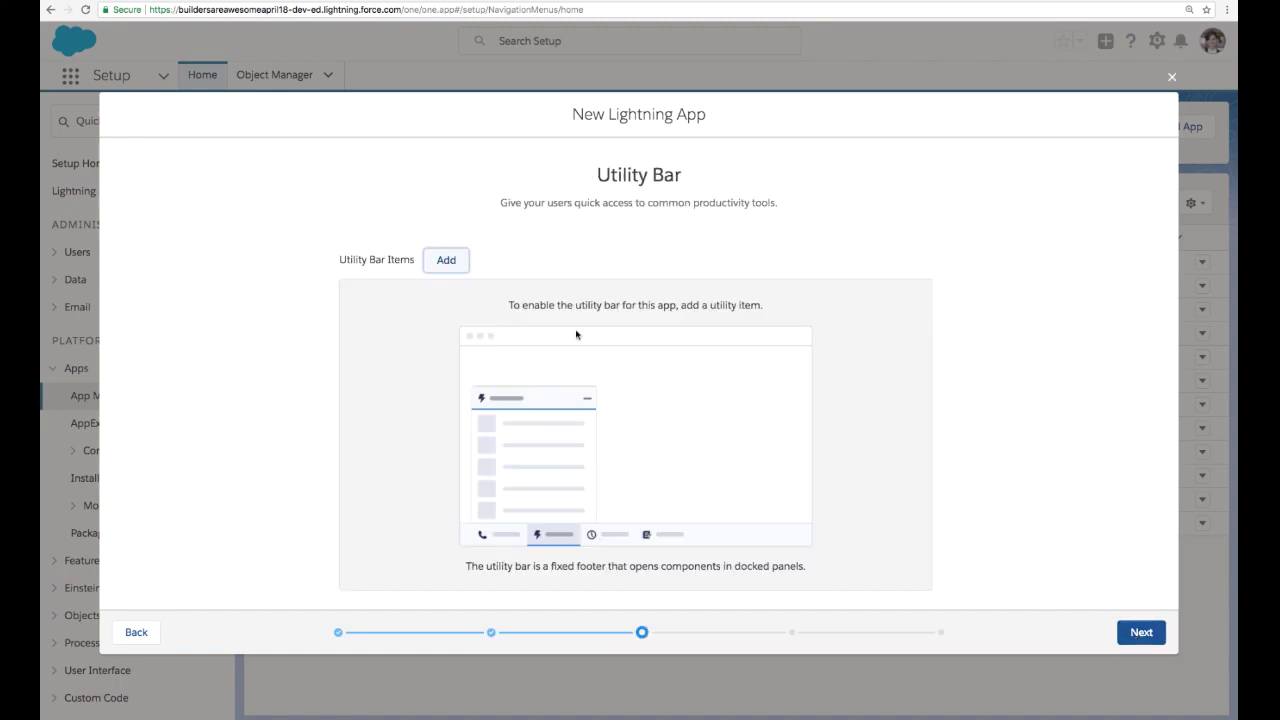
click(448, 259)
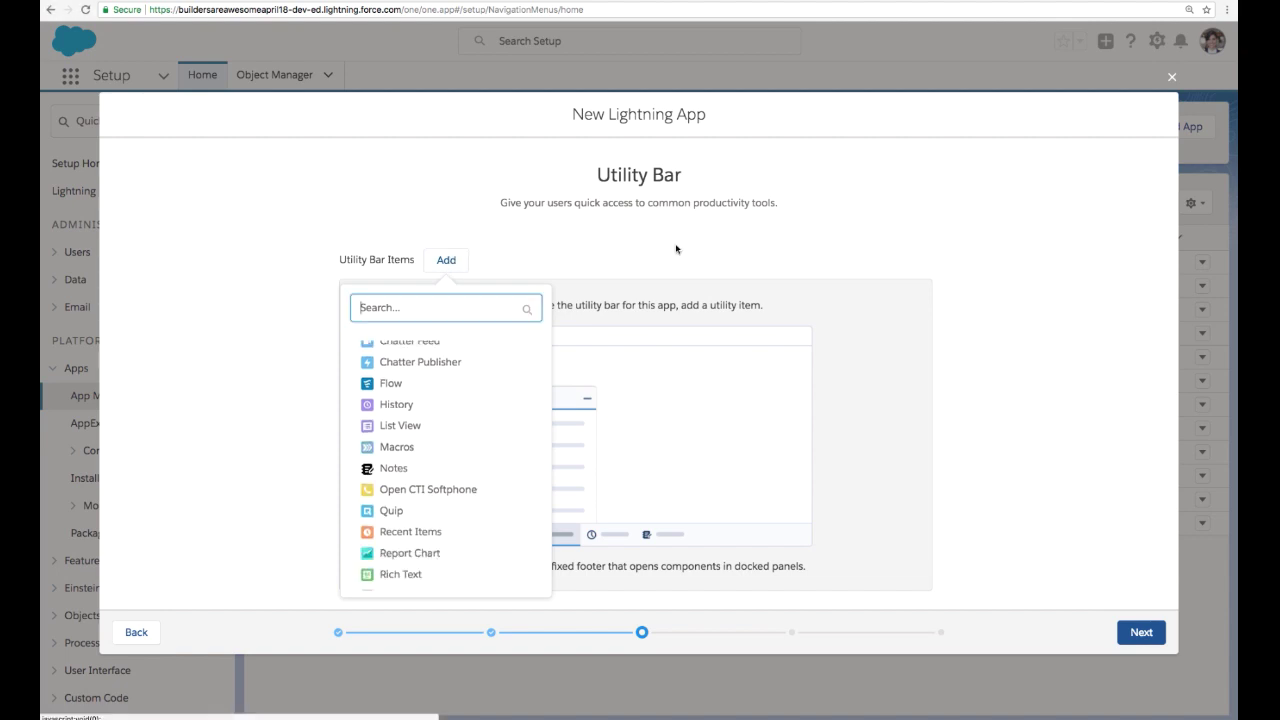
scroll(457, 402, down, 2)
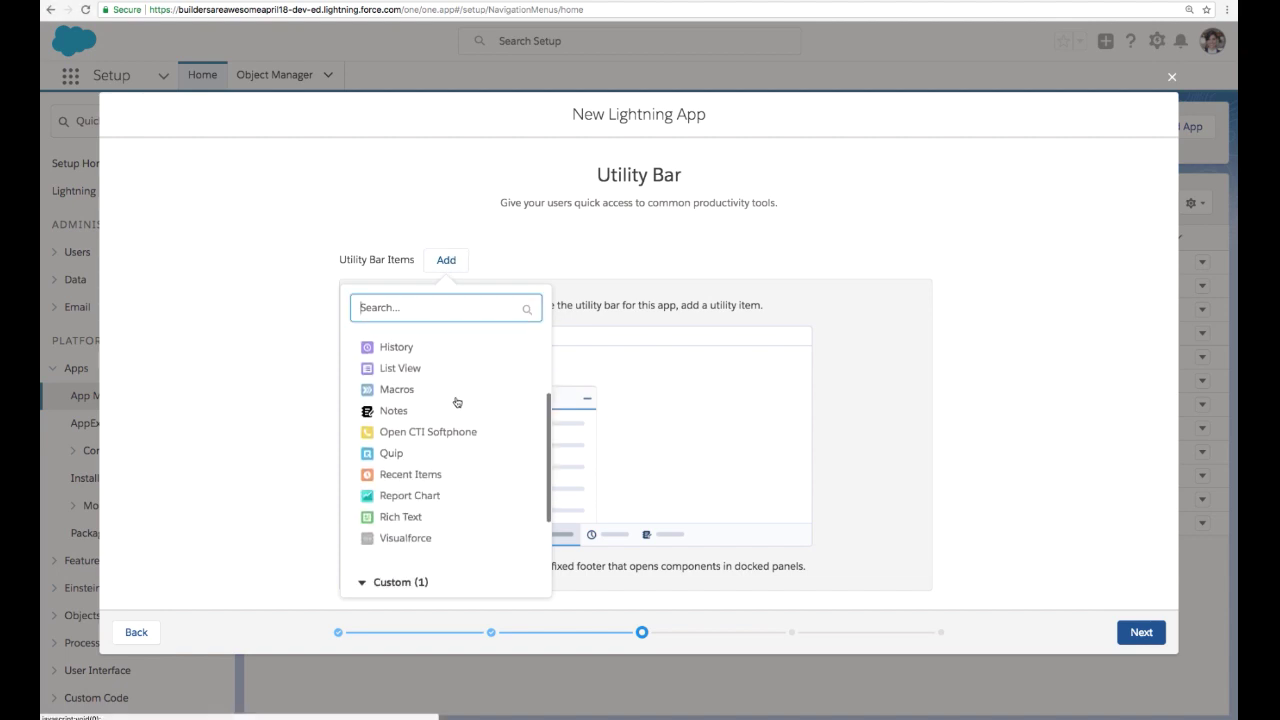
scroll(457, 402, up, 4)
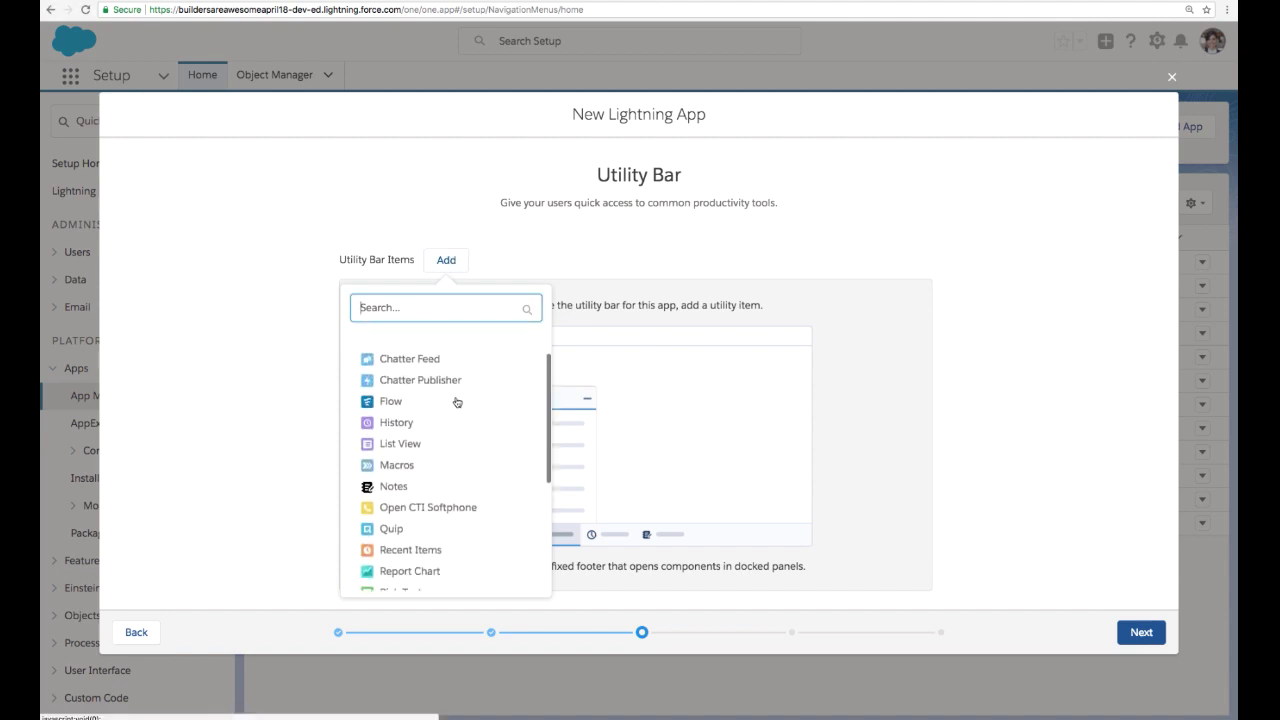
click(406, 574)
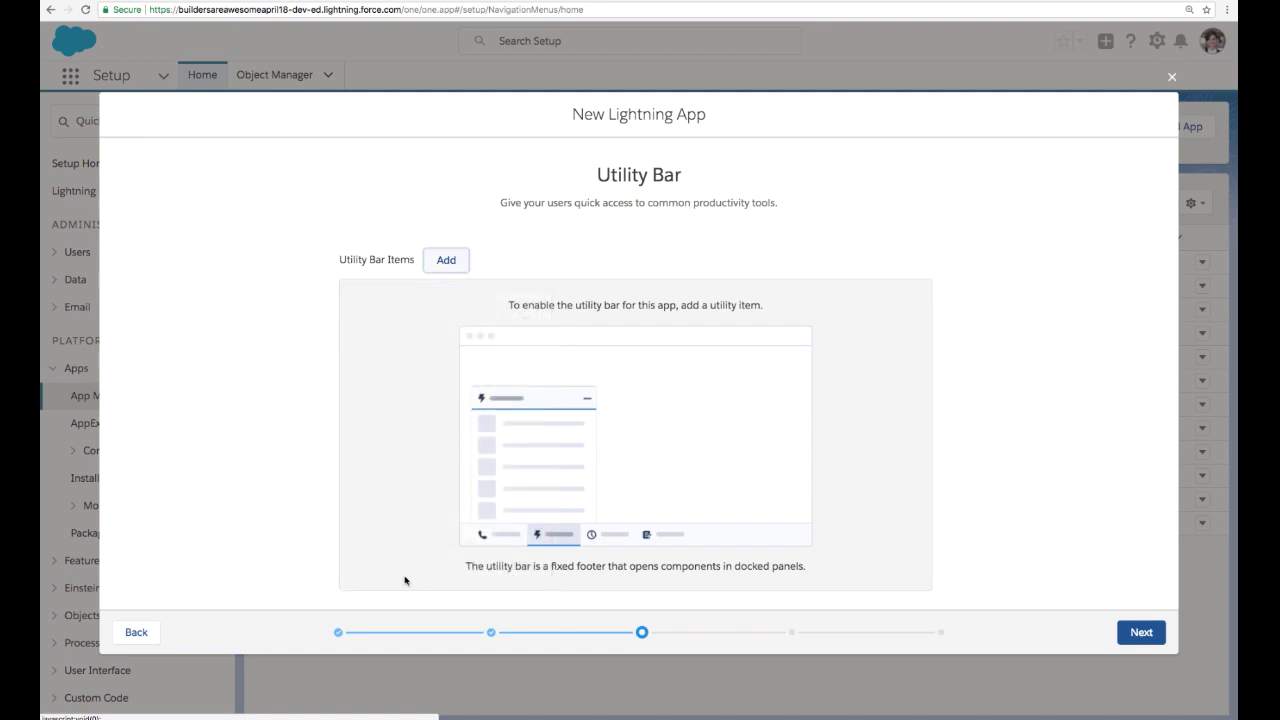
scroll(737, 396, down, 3)
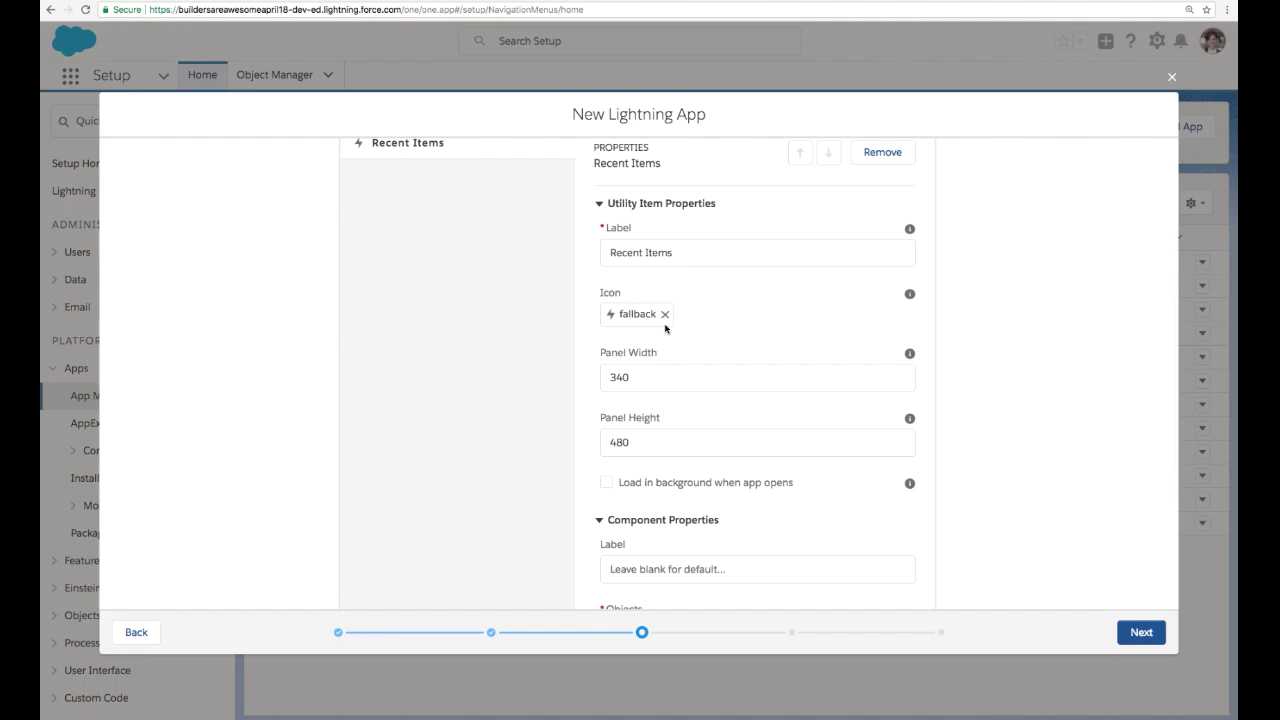
click(666, 317)
click(651, 330)
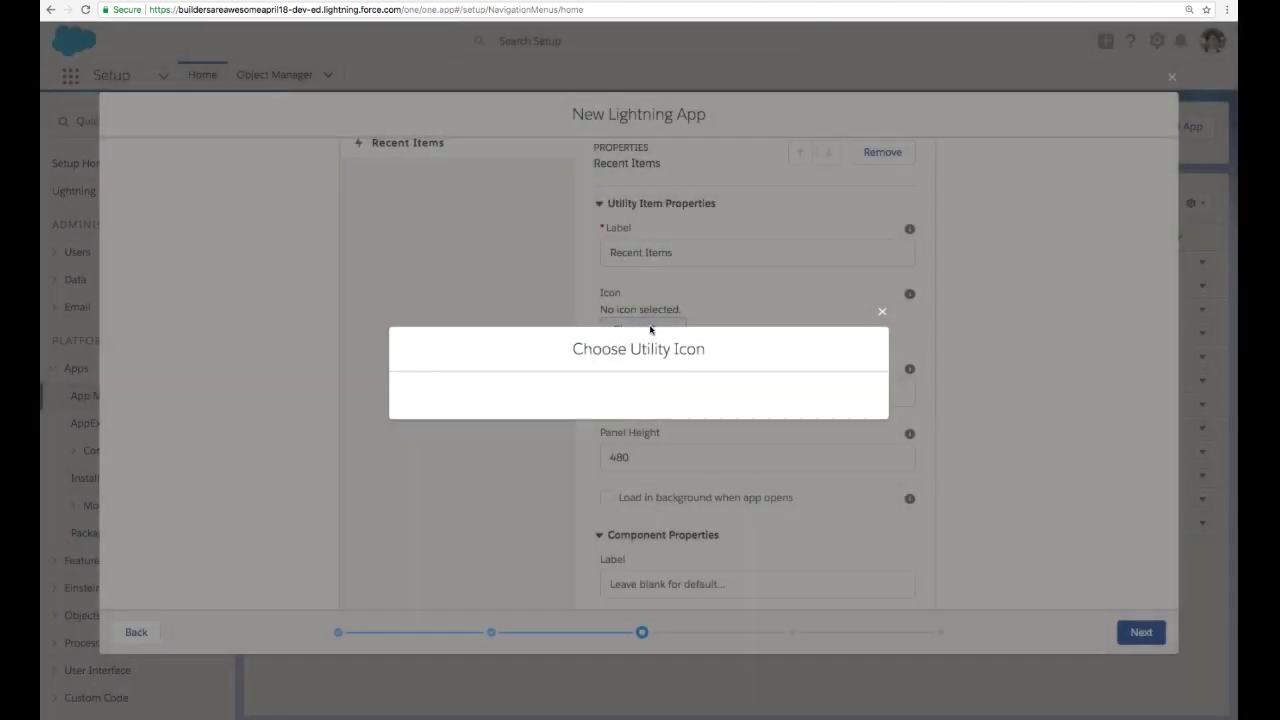
click(526, 532)
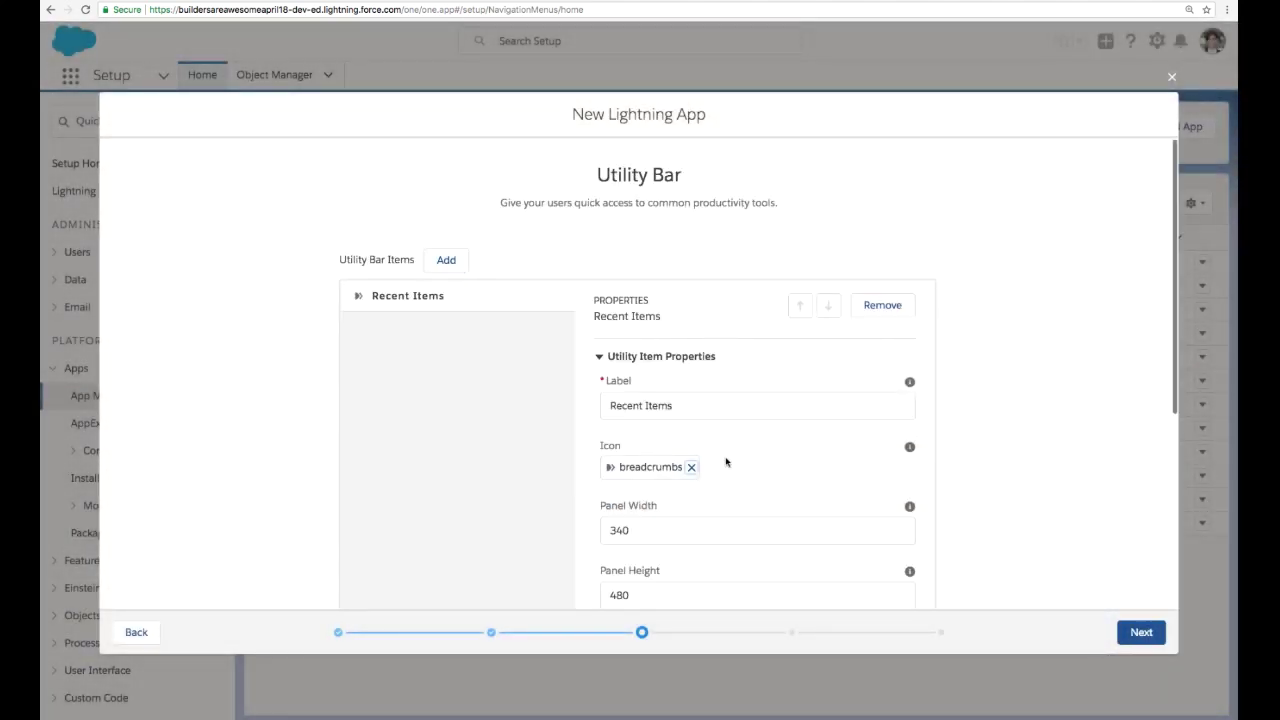
Step: Set the Recent Items utility's objects to Account and Project
scroll(726, 462, down, 1)
scroll(726, 462, down, 5)
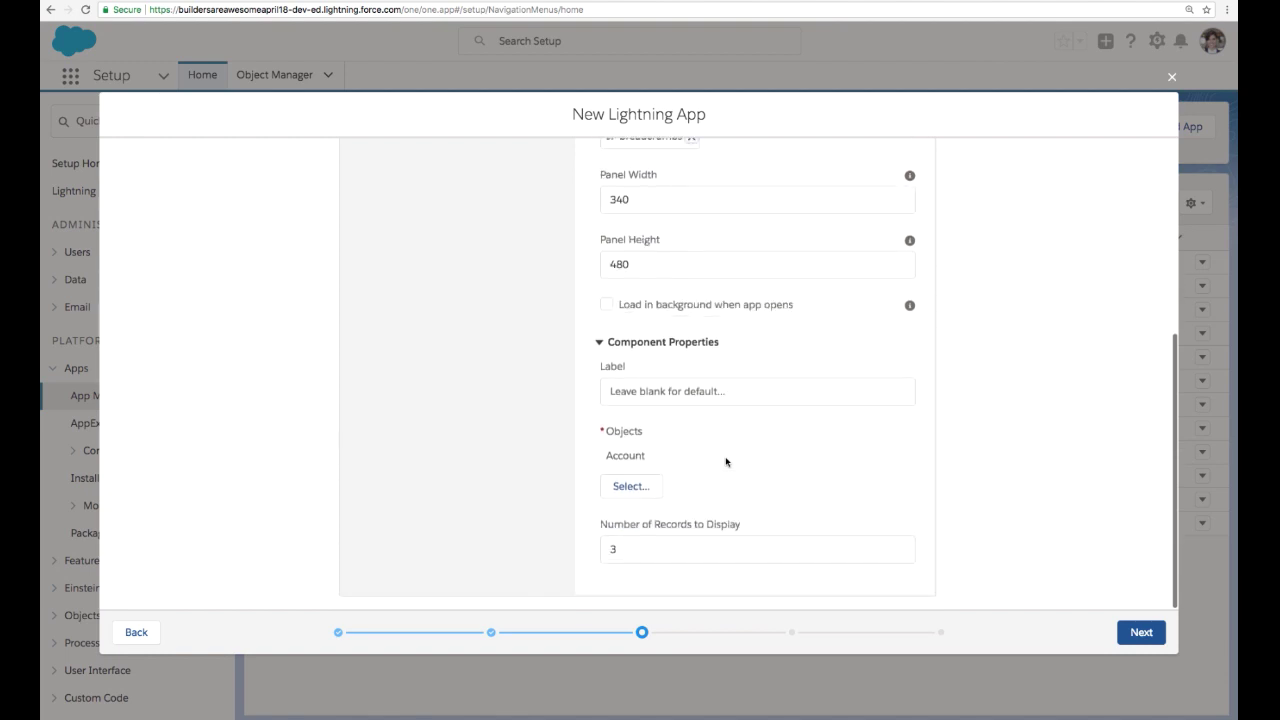
click(630, 486)
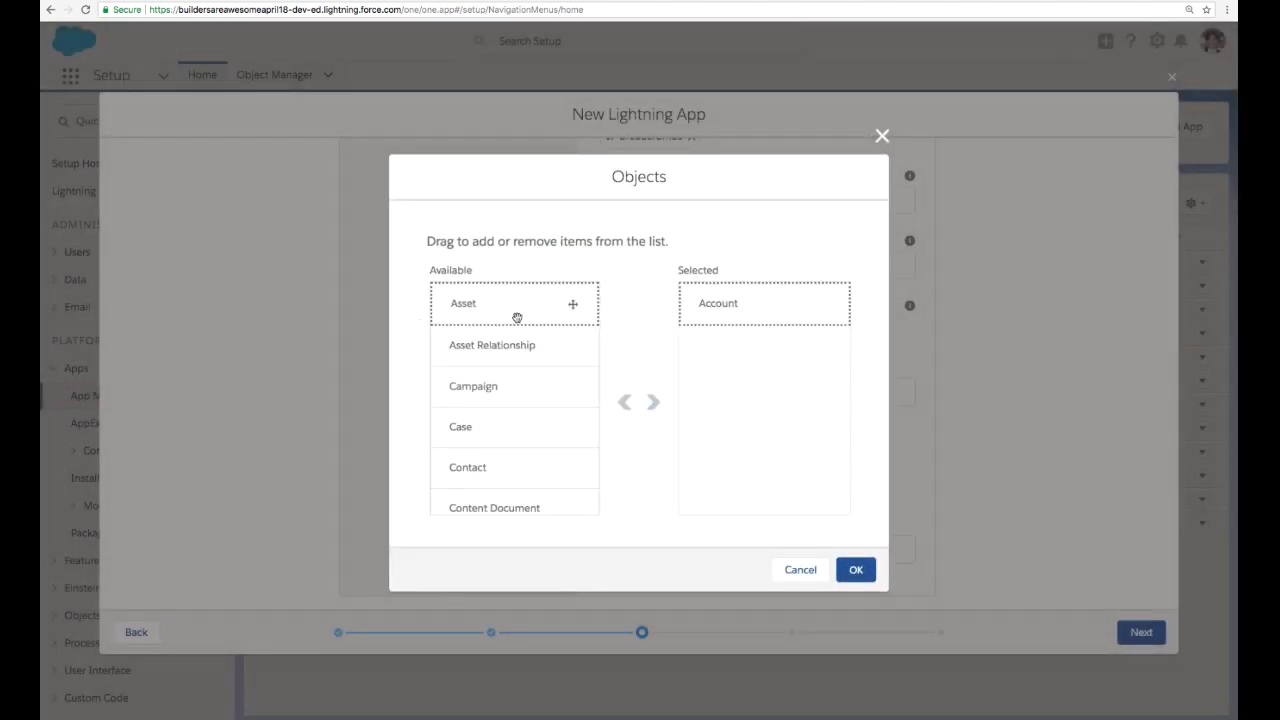
scroll(517, 317, down, 3)
scroll(517, 317, down, 8)
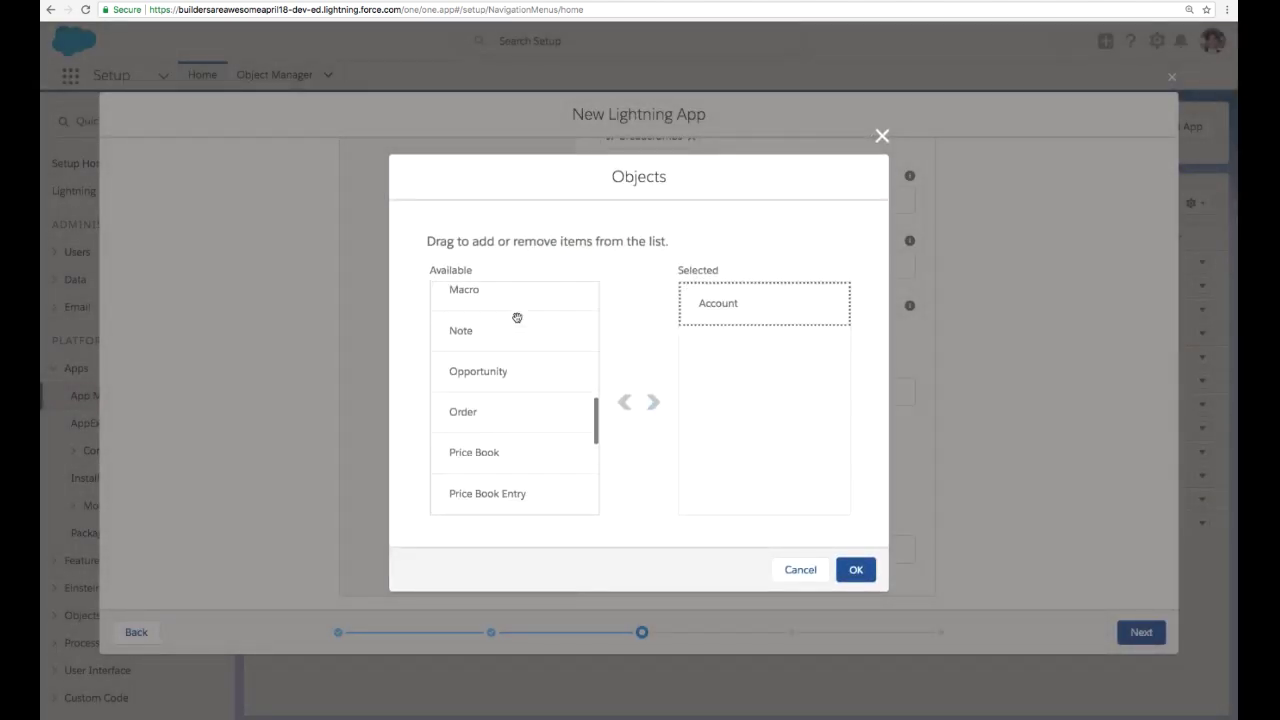
scroll(514, 426, down, 2)
click(508, 489)
click(652, 403)
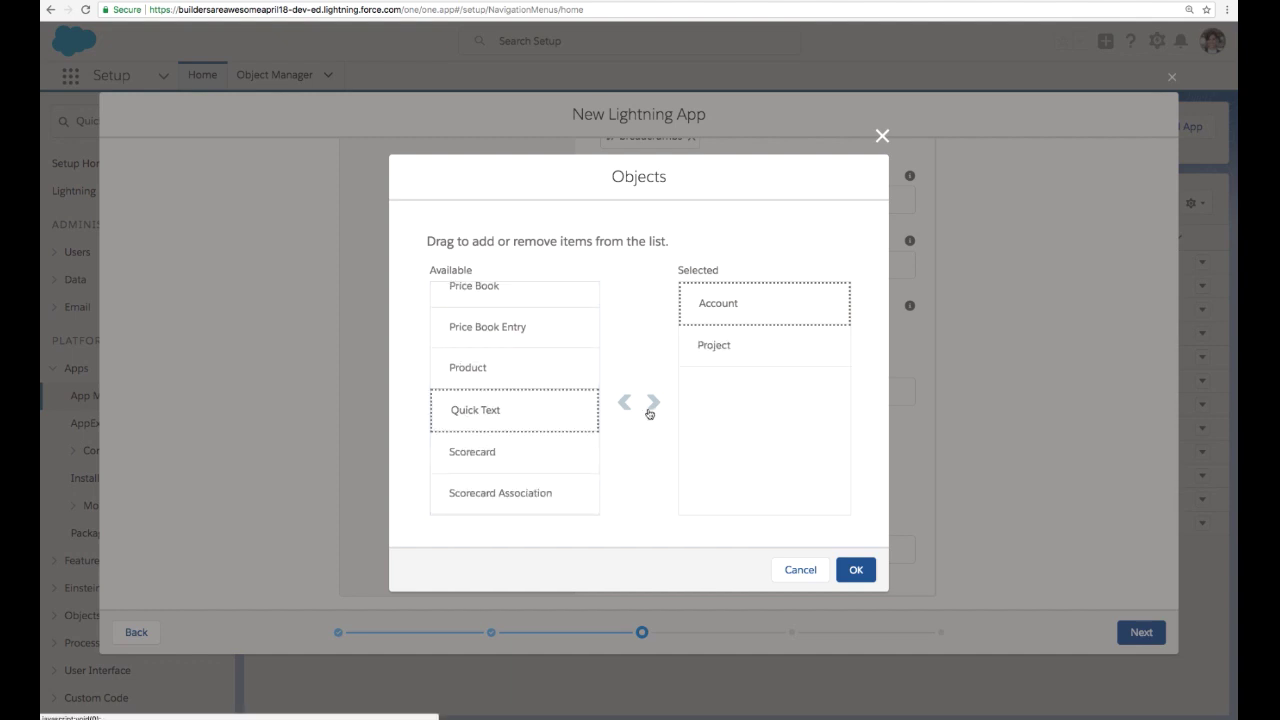
click(856, 570)
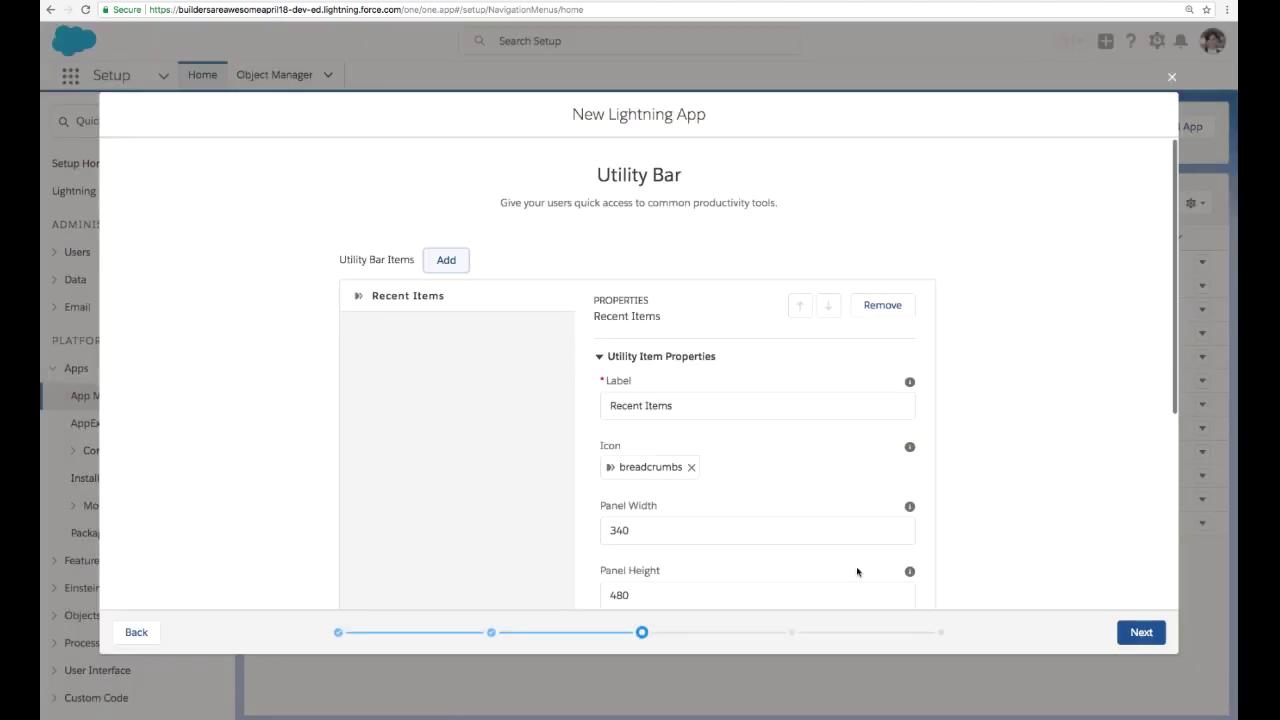
Step: Add Accounts, Calendar, Chatter, Dashboards, Projects and Reports as navigation items
click(1142, 630)
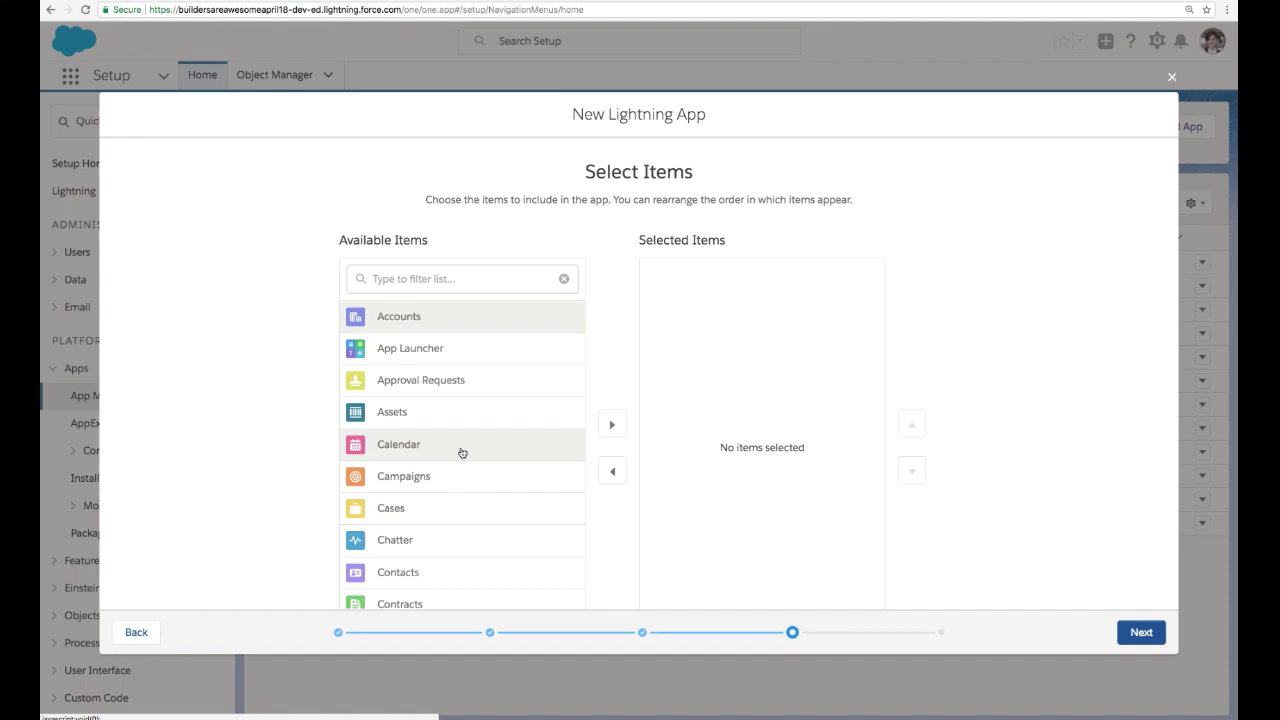
scroll(462, 453, down, 4)
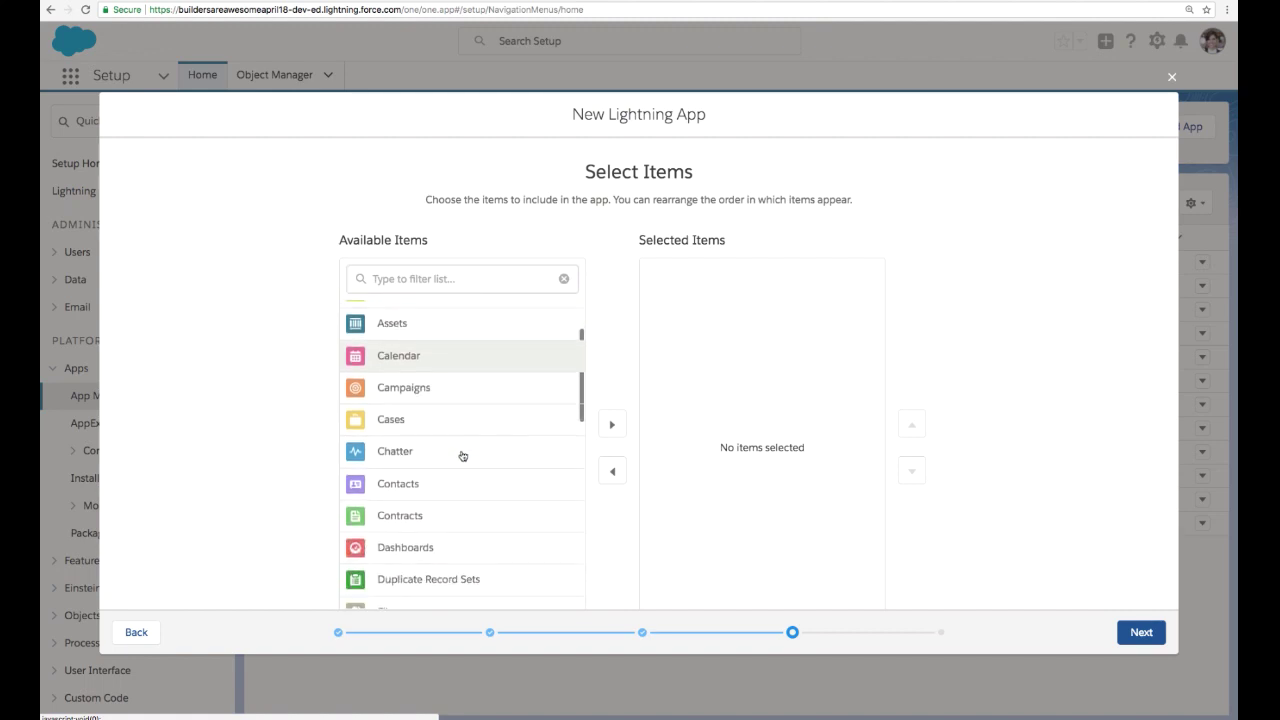
scroll(462, 457, down, 6)
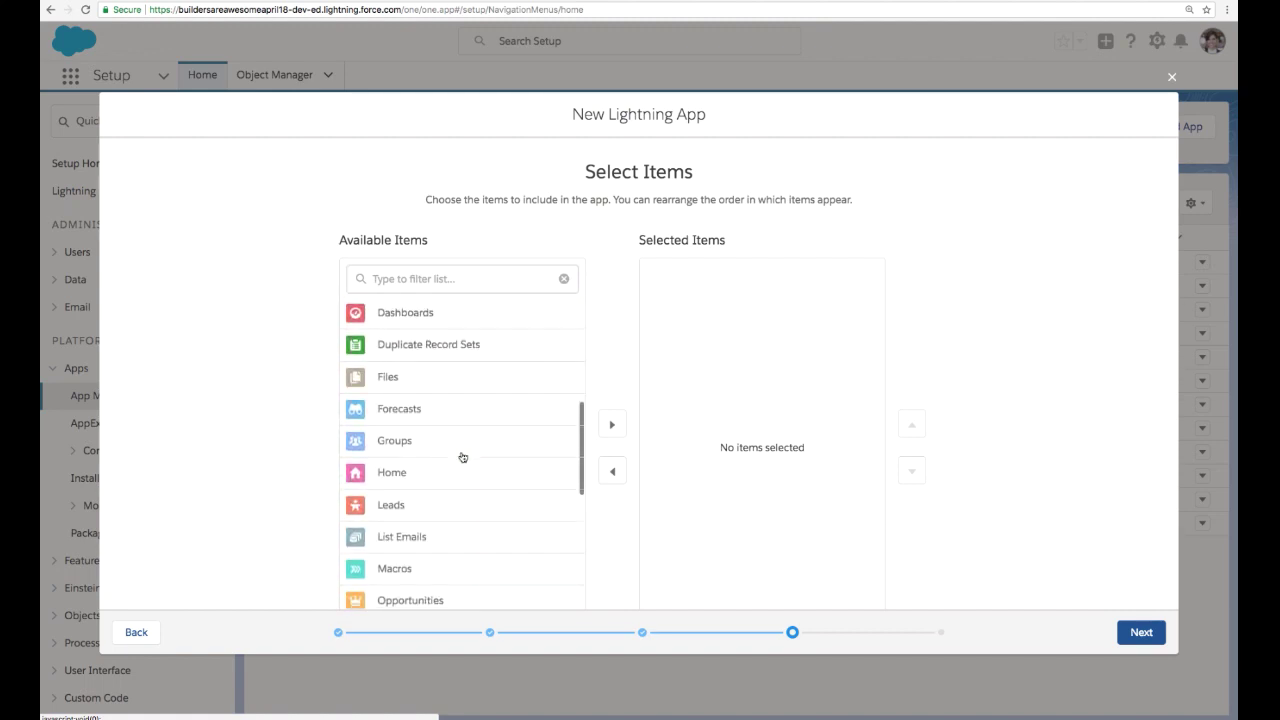
scroll(462, 457, down, 3)
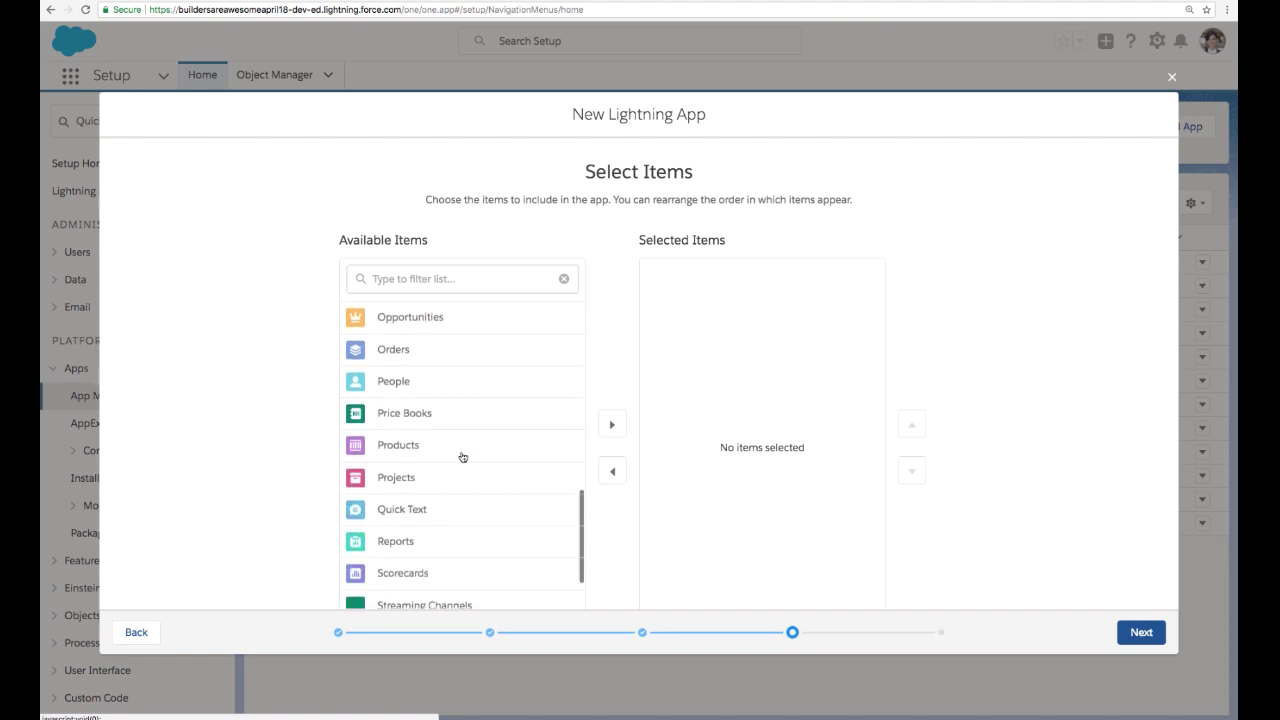
scroll(463, 470, down, 2)
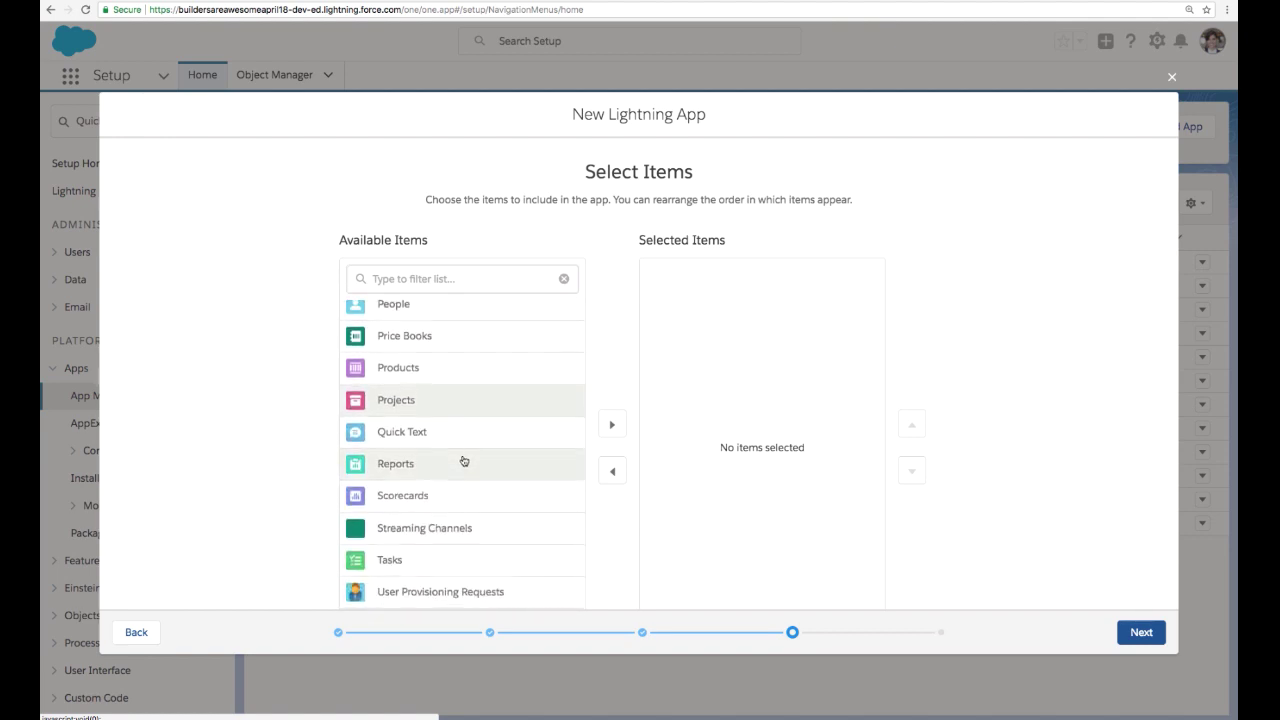
scroll(463, 460, up, 5)
scroll(463, 461, up, 4)
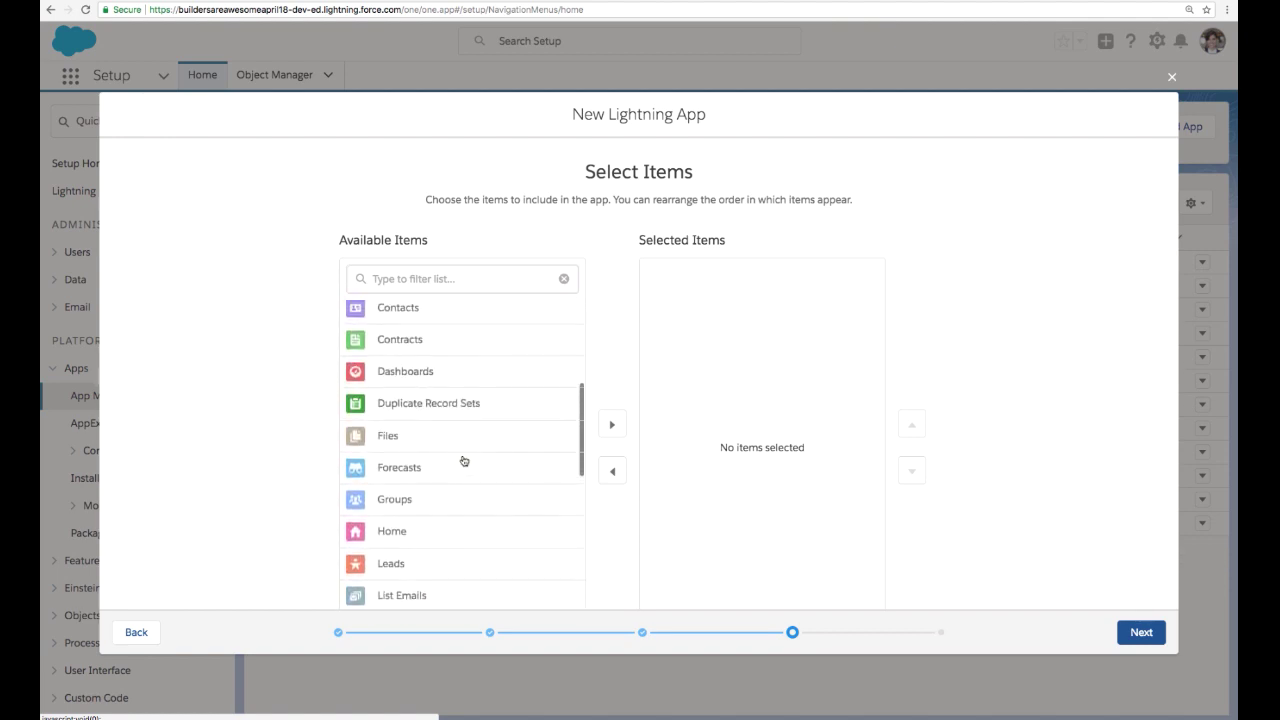
click(466, 374)
click(613, 428)
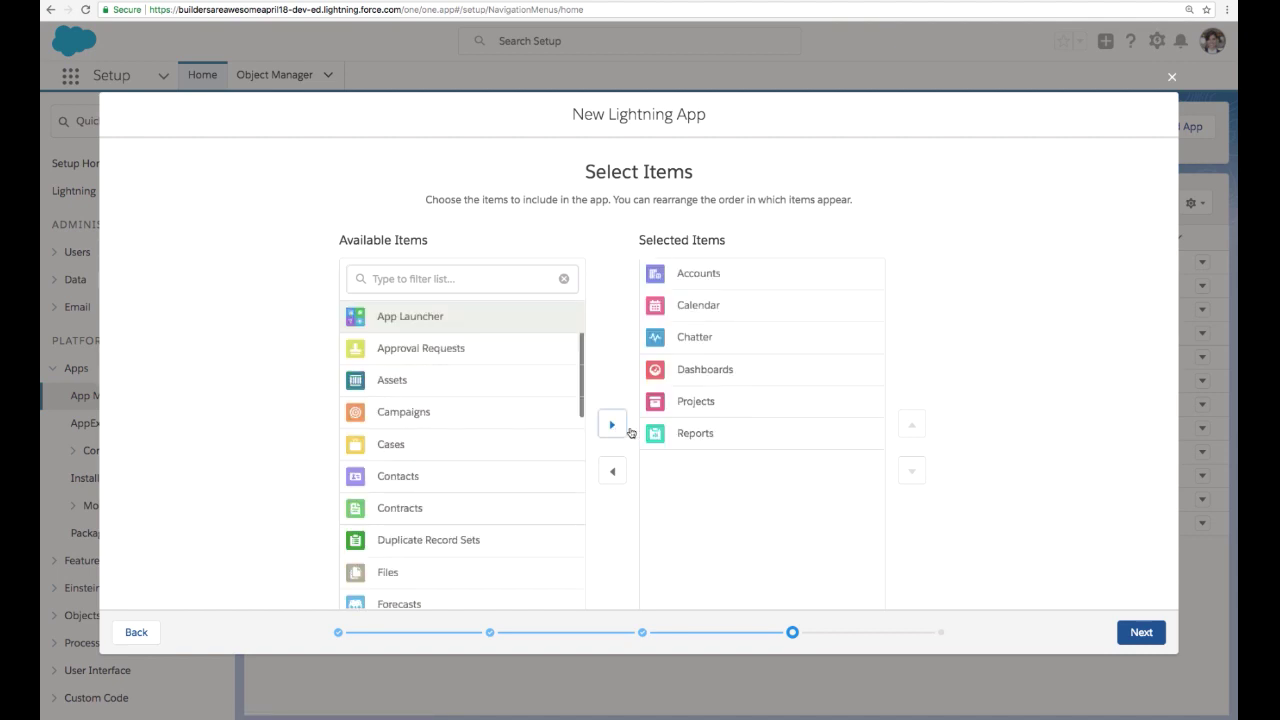
Step: Reorder the navigation items so Chatter is first and Projects second
click(808, 340)
click(911, 416)
click(911, 416)
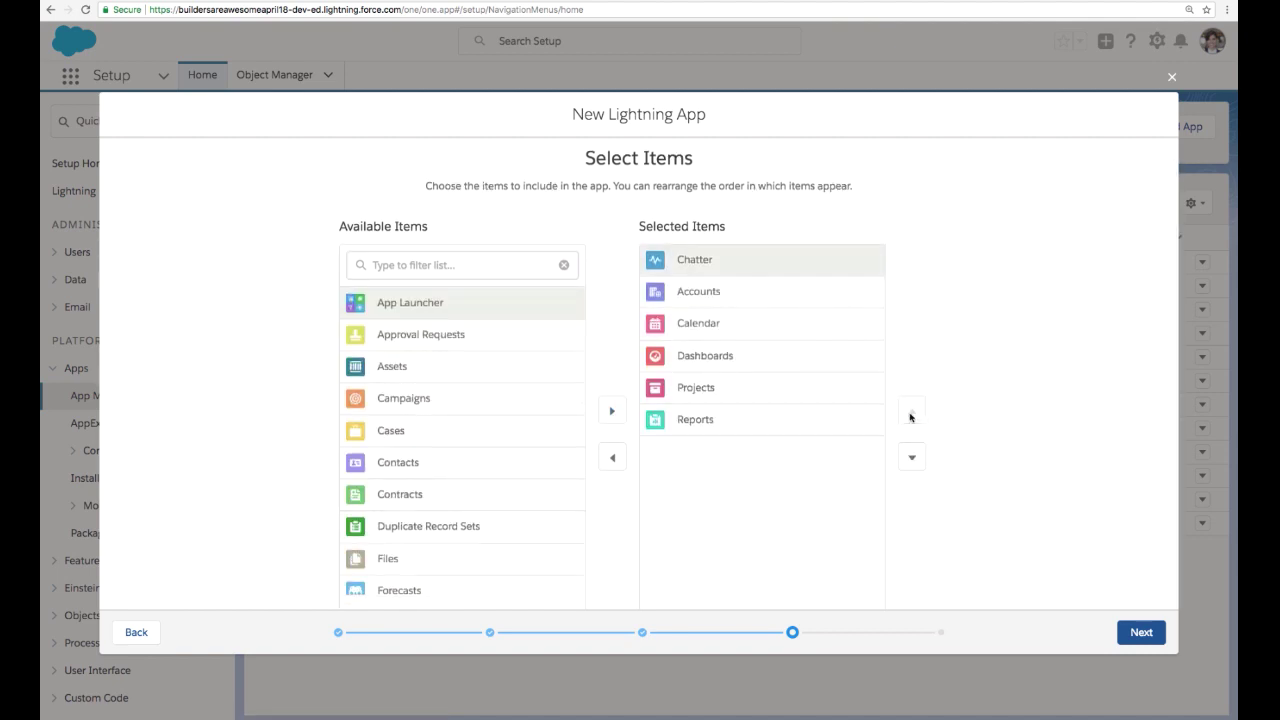
click(786, 385)
click(911, 414)
click(911, 414)
click(911, 414)
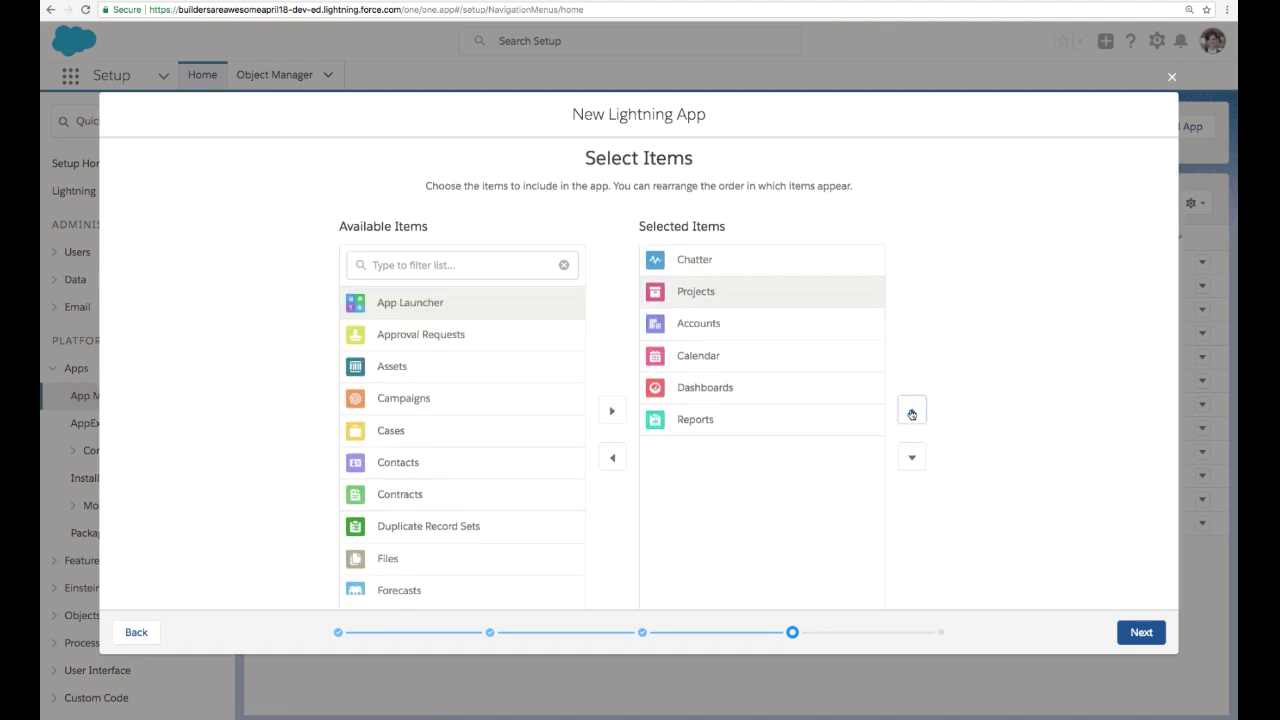
Step: Assign the System Administrator profile to Project Central and save the app
click(1123, 634)
text(sys)
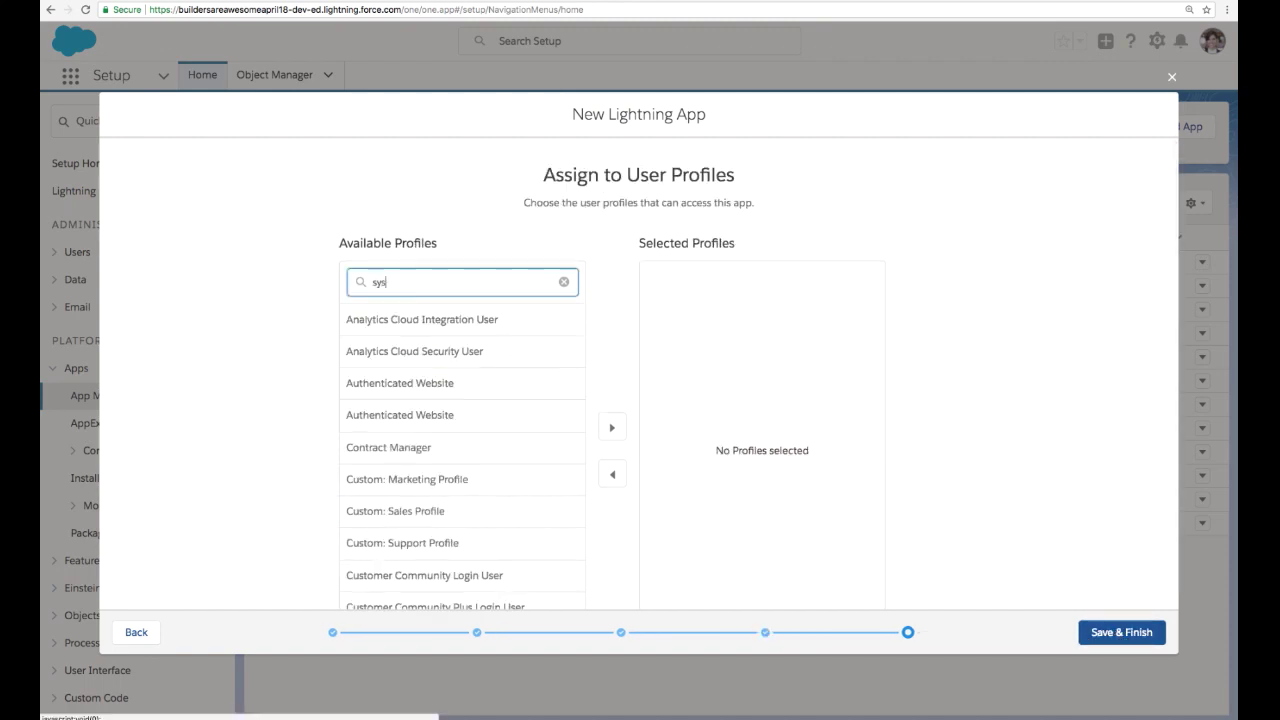
click(389, 317)
click(612, 427)
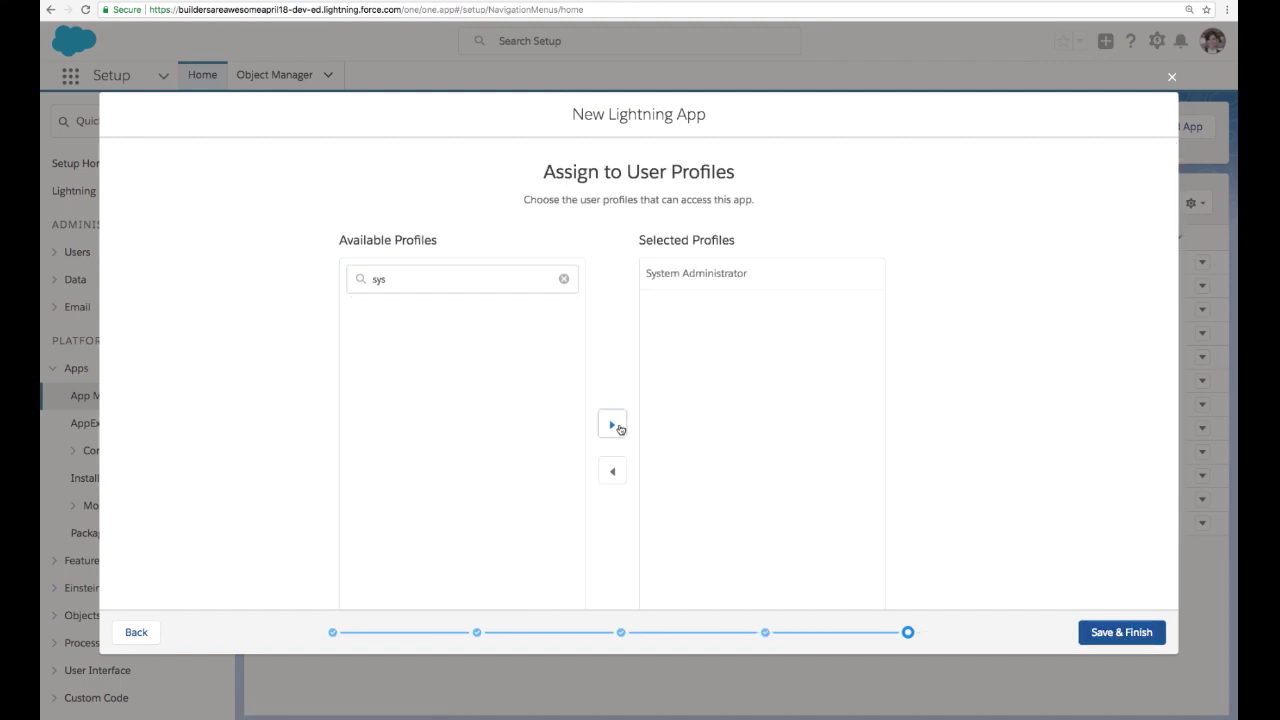
click(1120, 634)
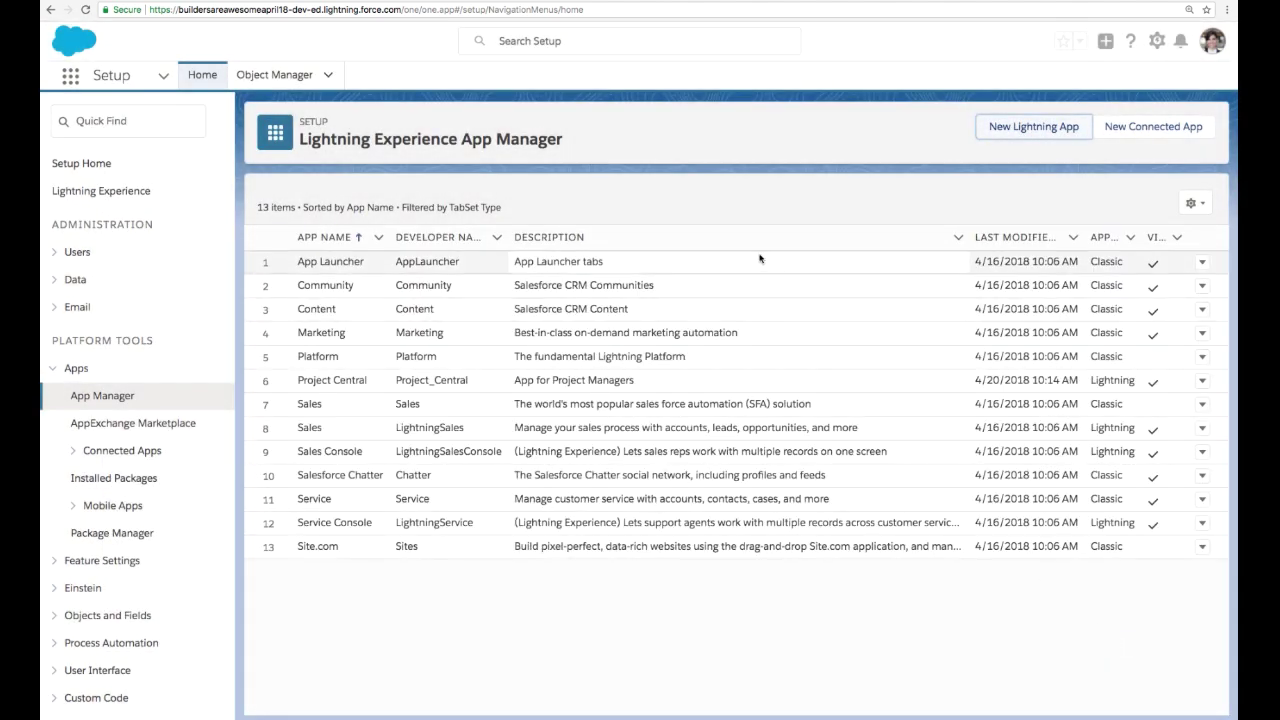
Step: Launch Project Central and open project P-0005 from the Recent Items utility
click(76, 80)
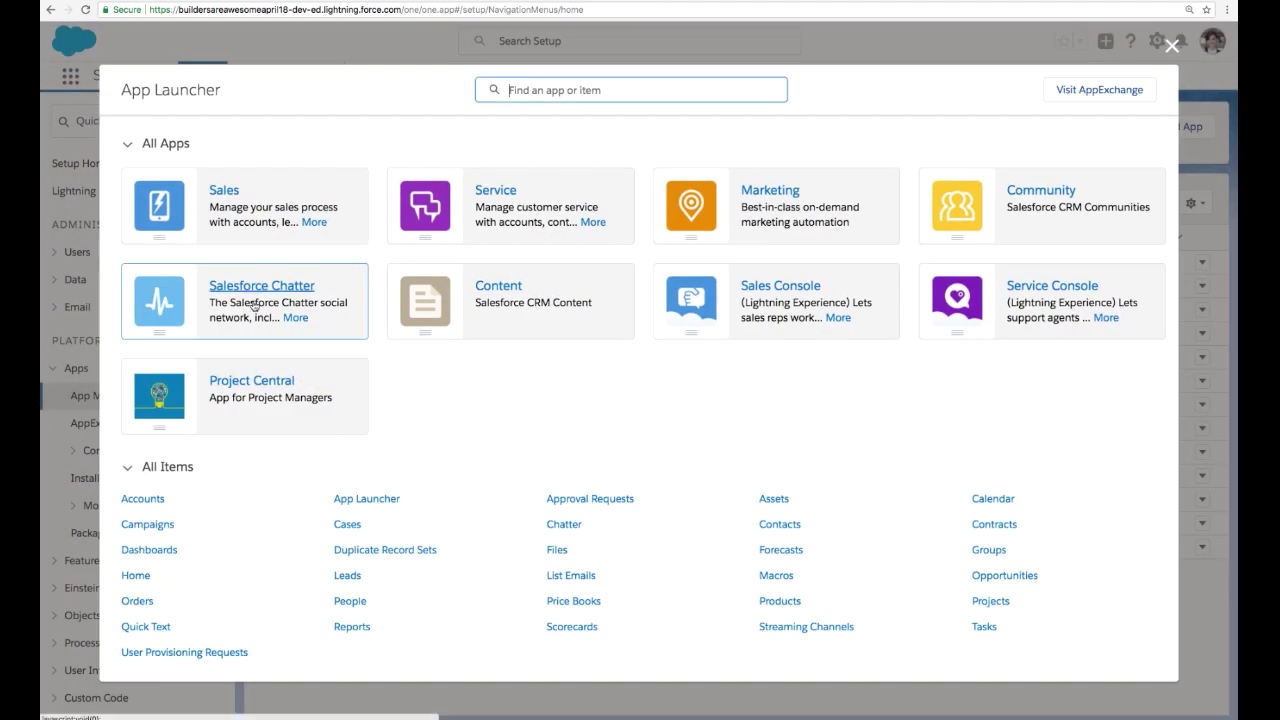
click(238, 388)
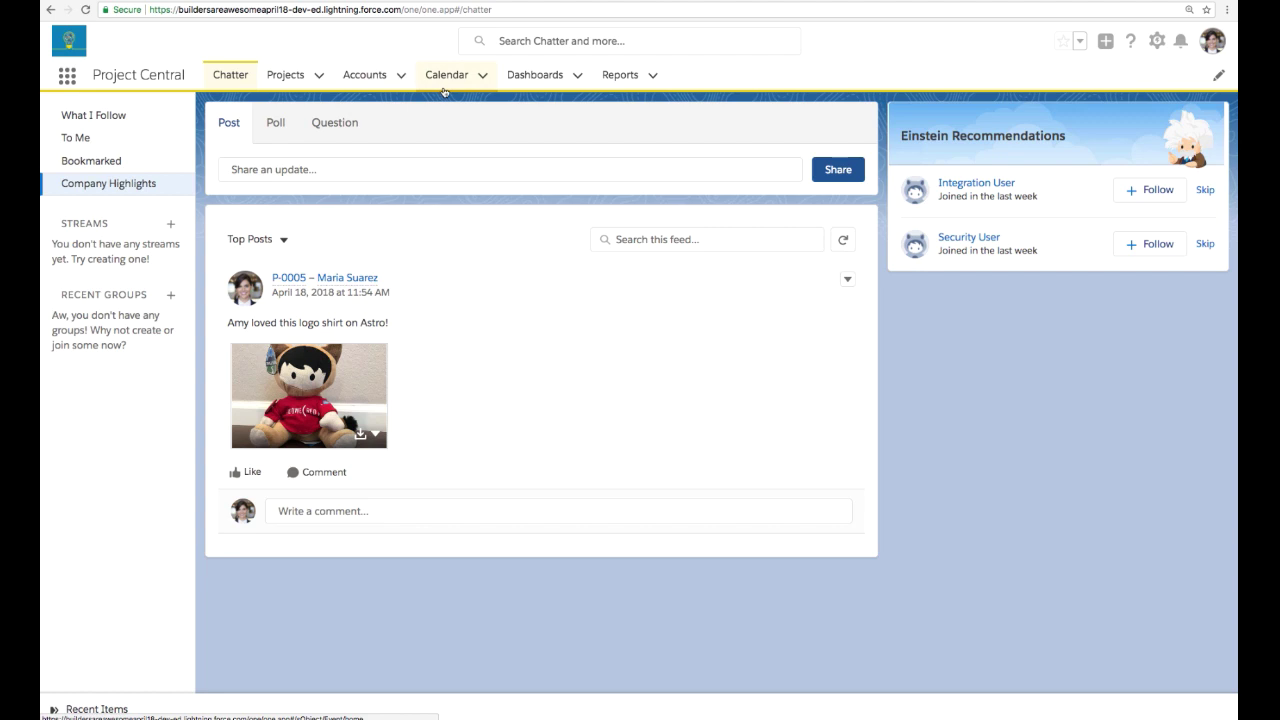
click(92, 708)
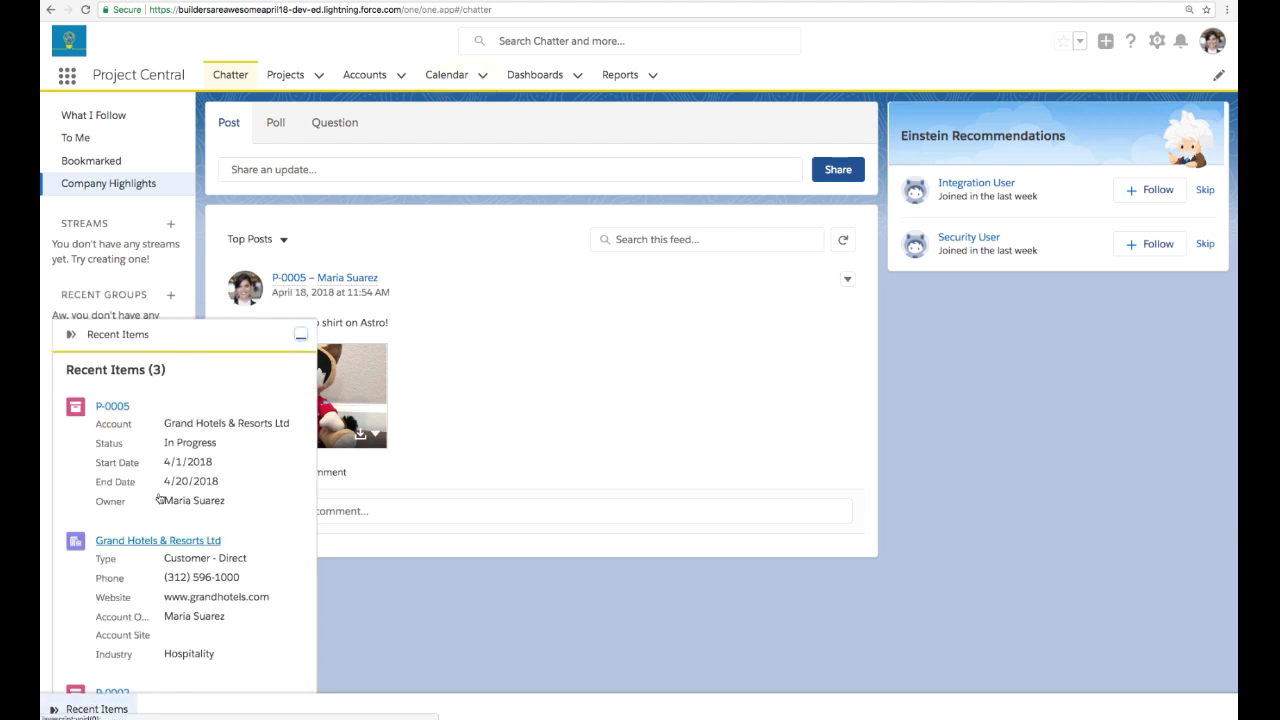
click(111, 407)
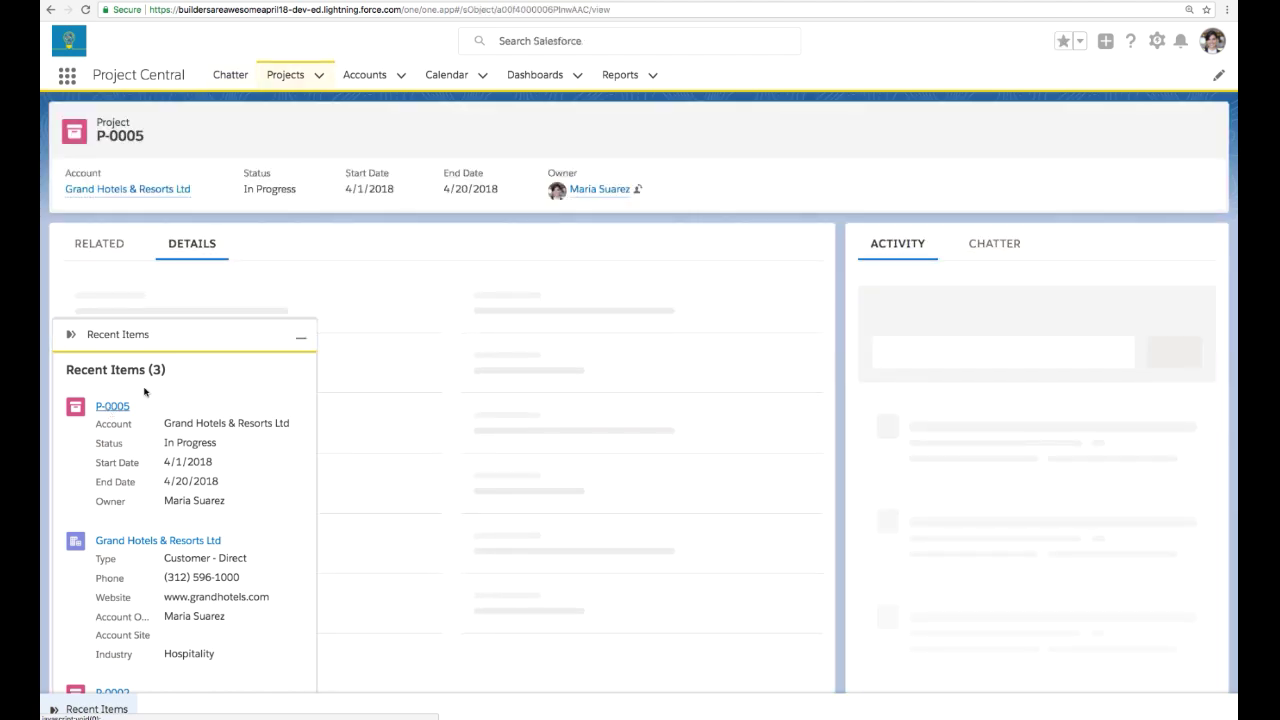
Step: Hide Recent Items and open P-0005's record page in Lightning App Builder via Edit Page
click(298, 339)
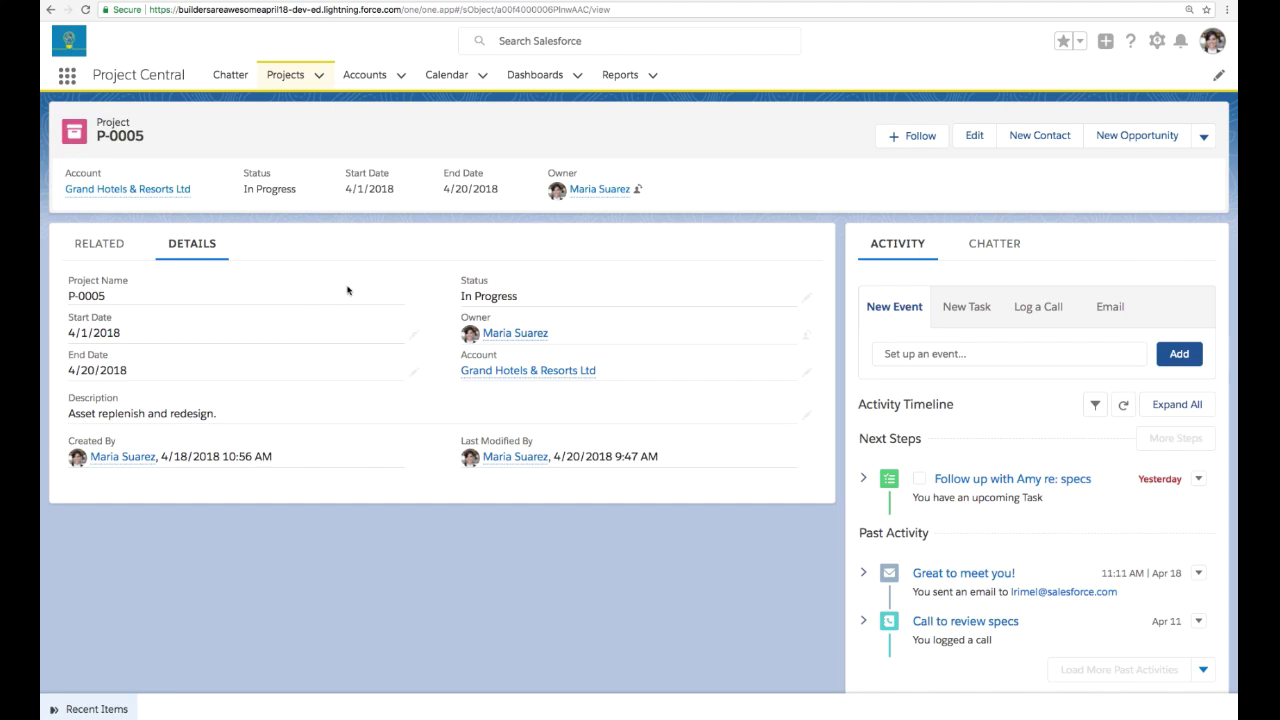
click(1157, 41)
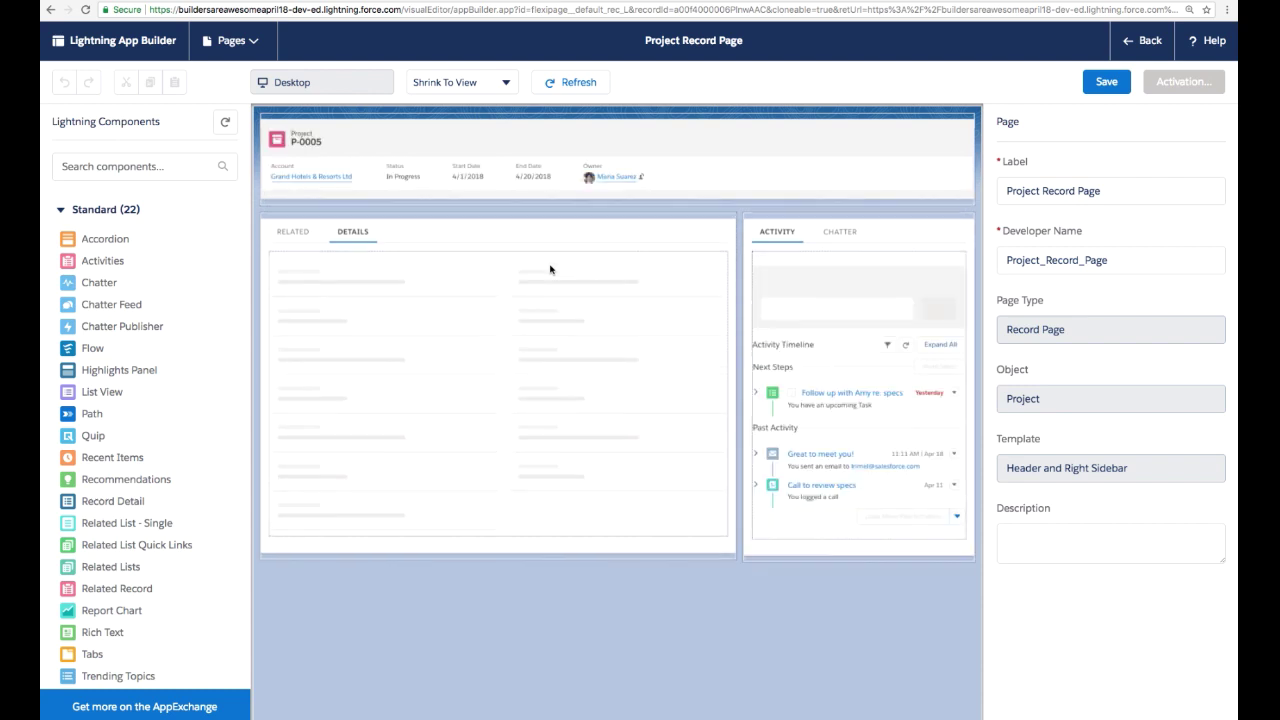
Step: Add a third tab with the custom label 'Files' to the main tab set
click(303, 237)
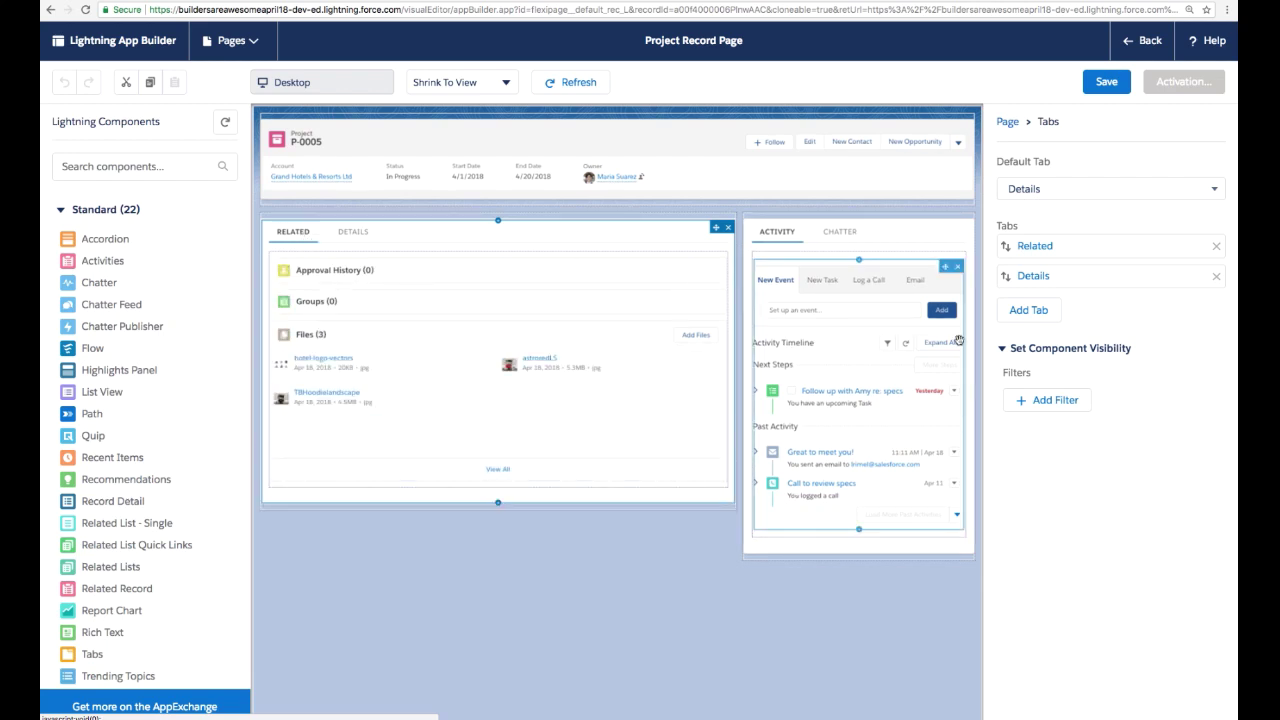
click(1036, 310)
click(1038, 310)
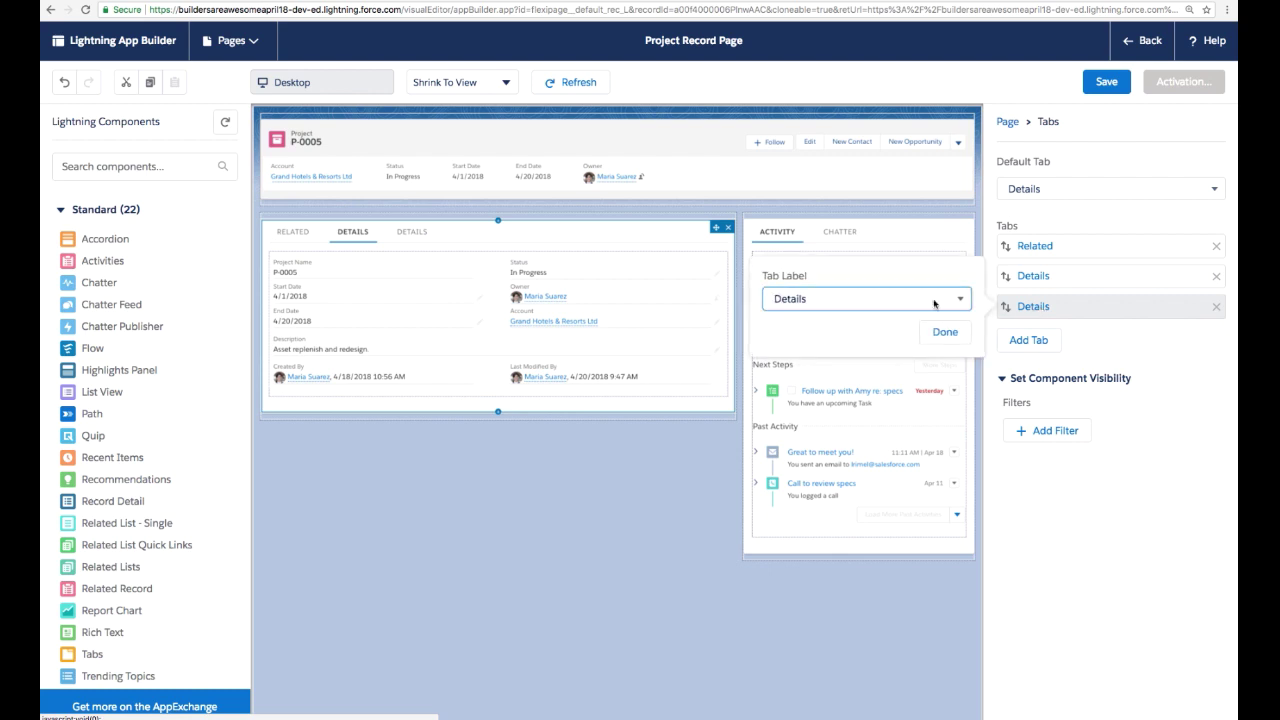
click(935, 300)
click(862, 218)
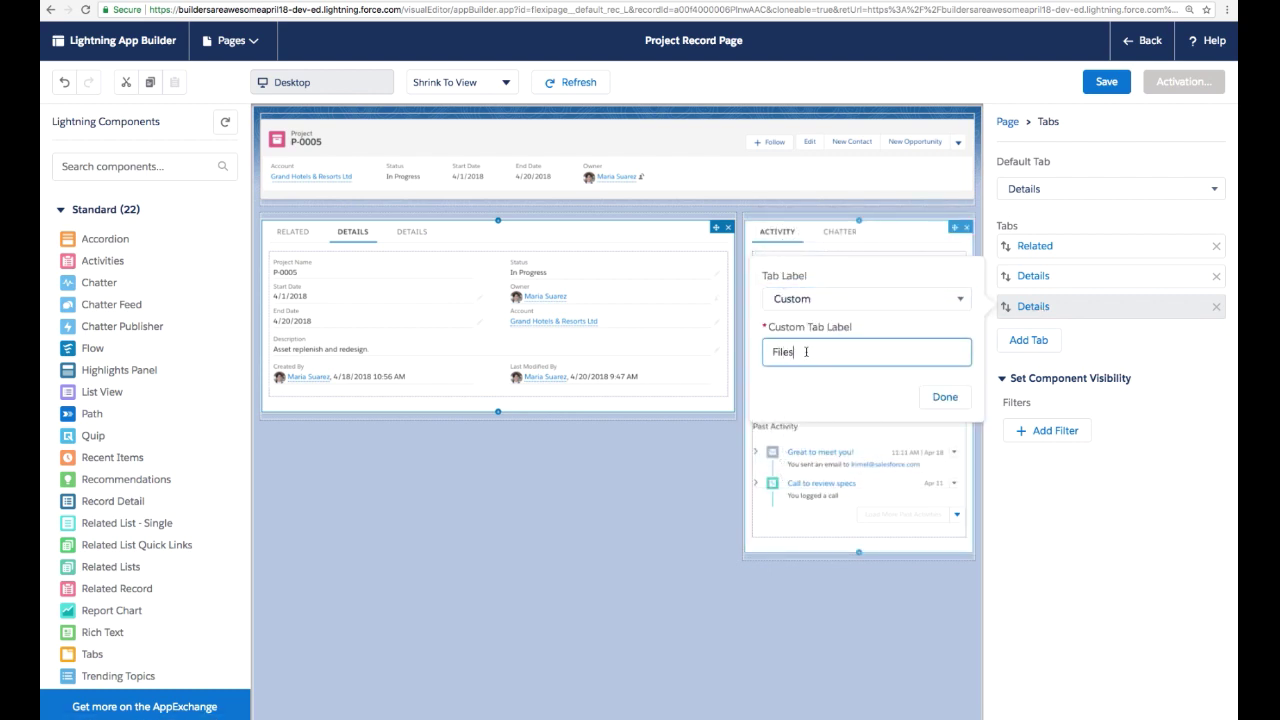
click(945, 398)
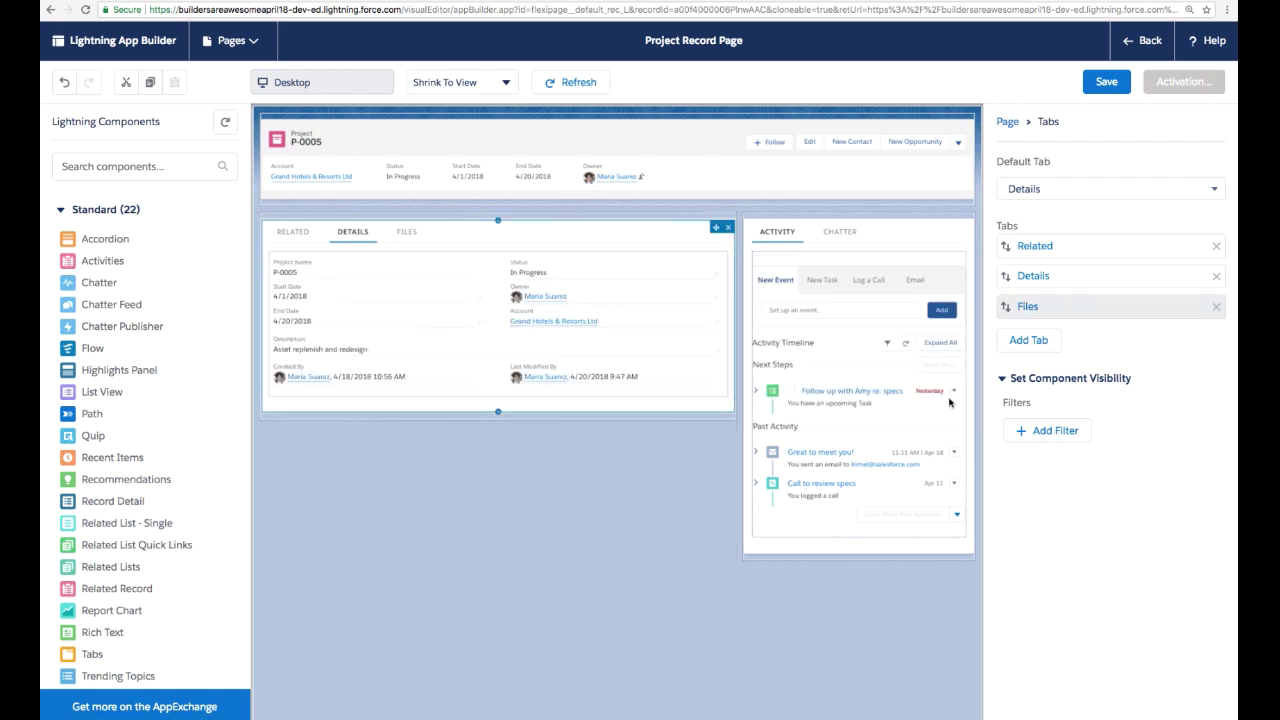
Step: Add fourth and fifth tabs labelled Activity and Chatter, then view the Files tab
click(1028, 340)
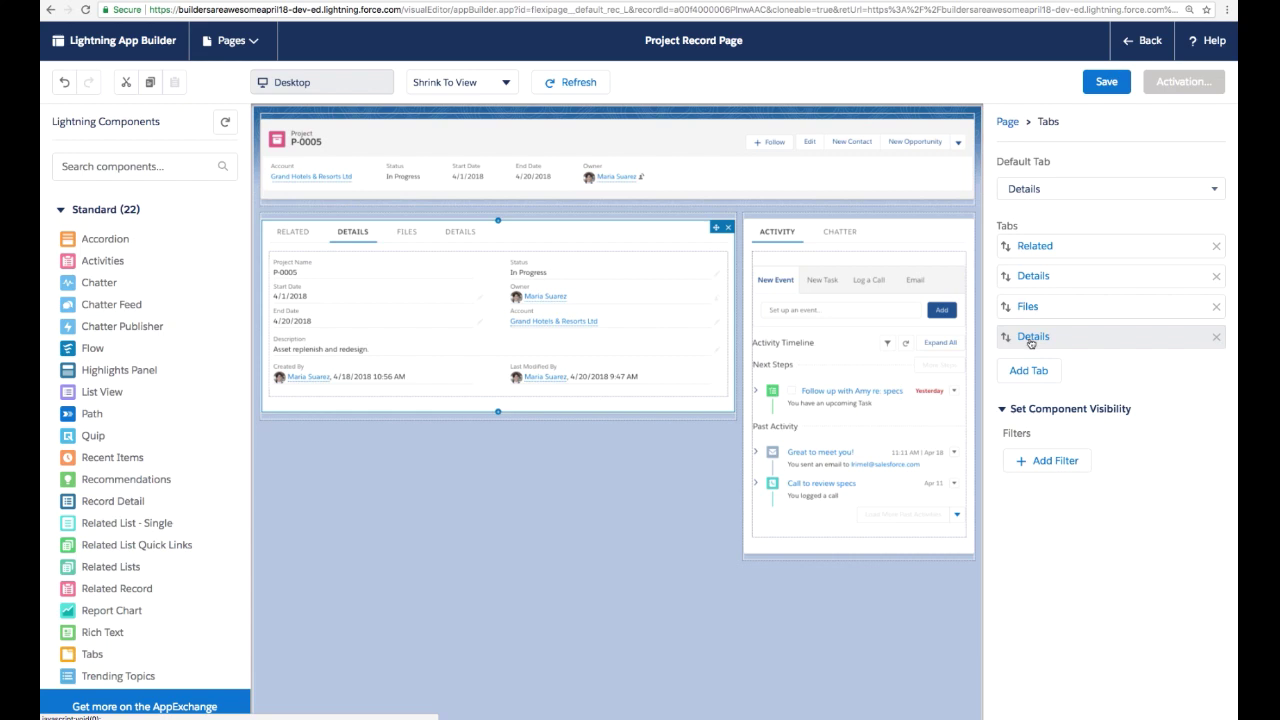
click(1030, 340)
click(913, 329)
click(913, 276)
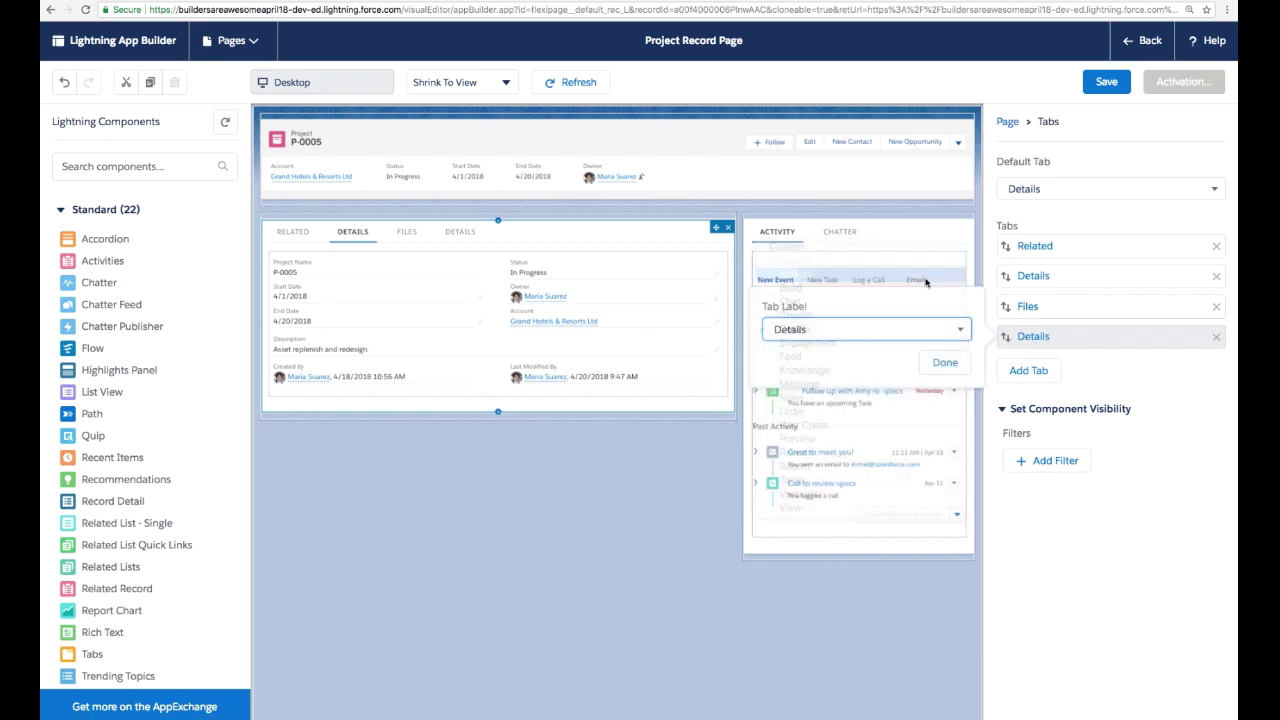
click(940, 363)
click(1029, 371)
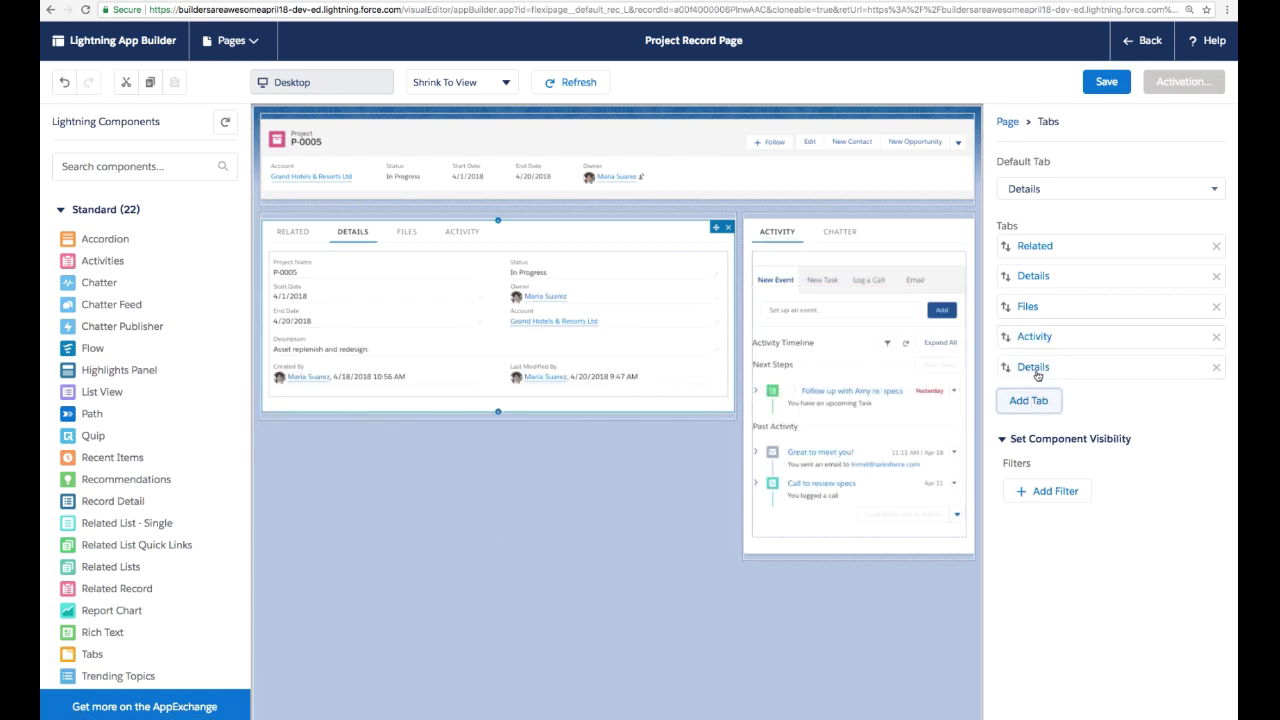
click(1030, 367)
click(933, 361)
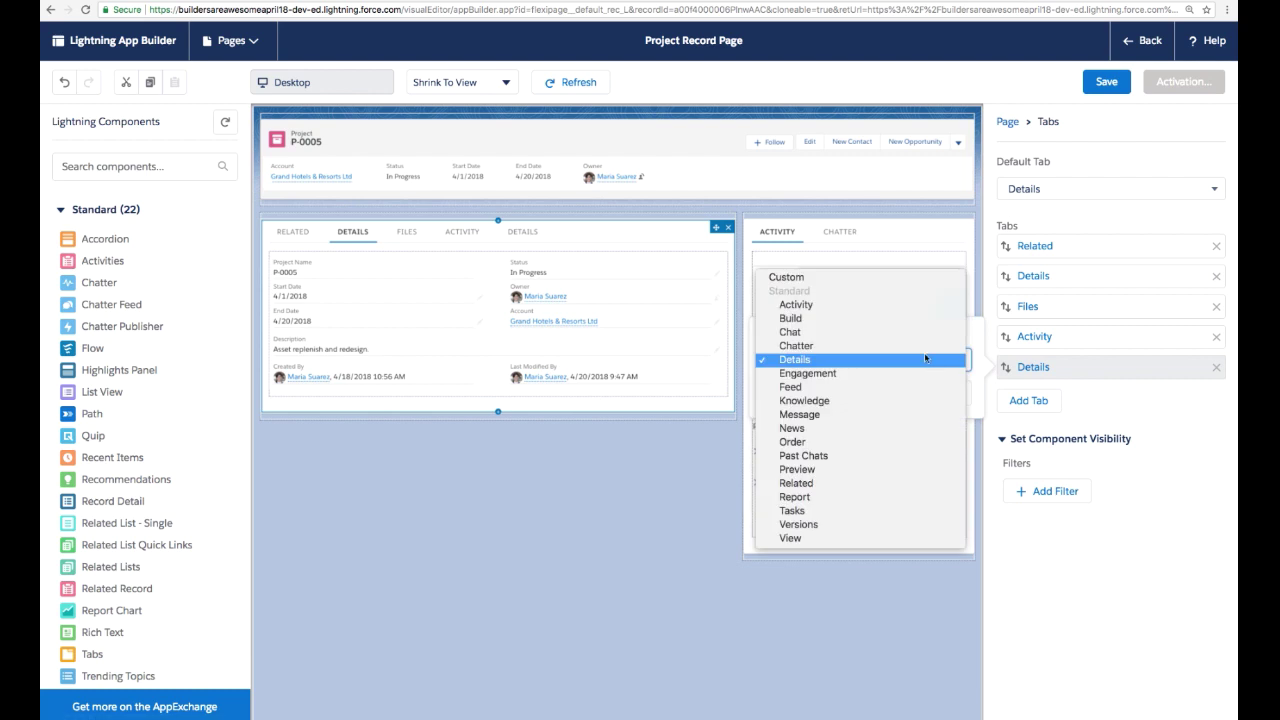
click(922, 346)
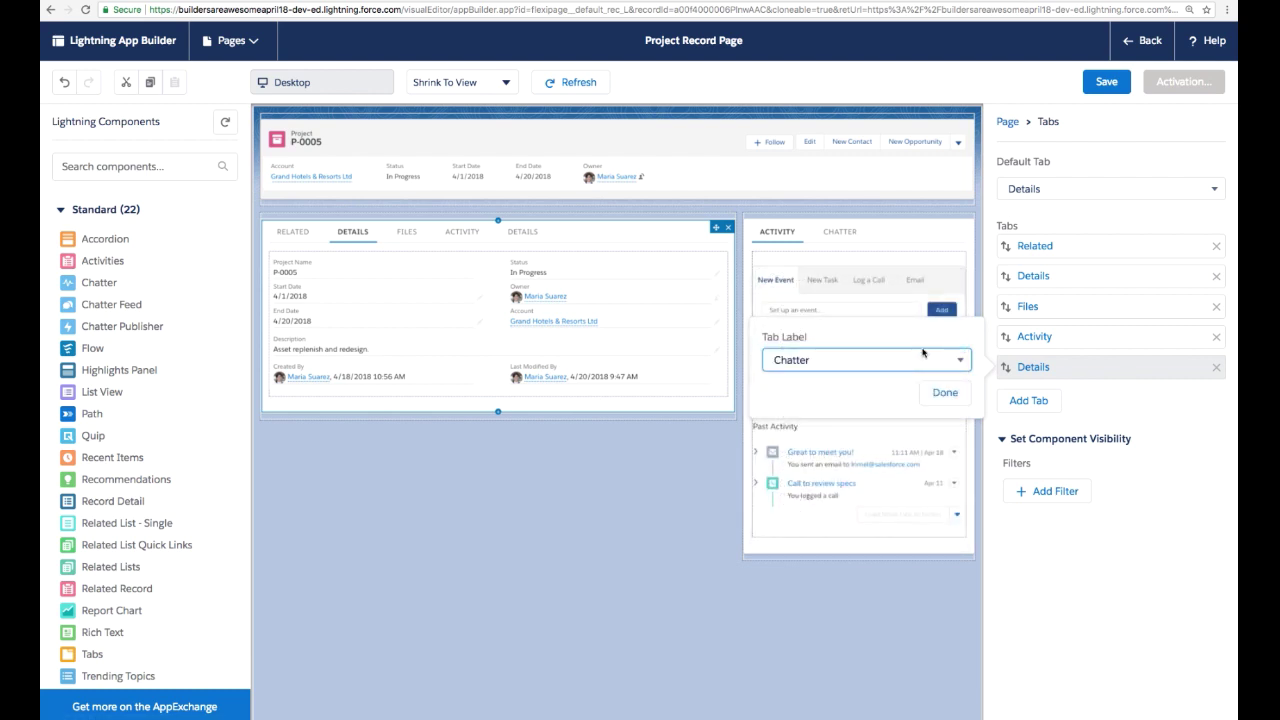
click(950, 393)
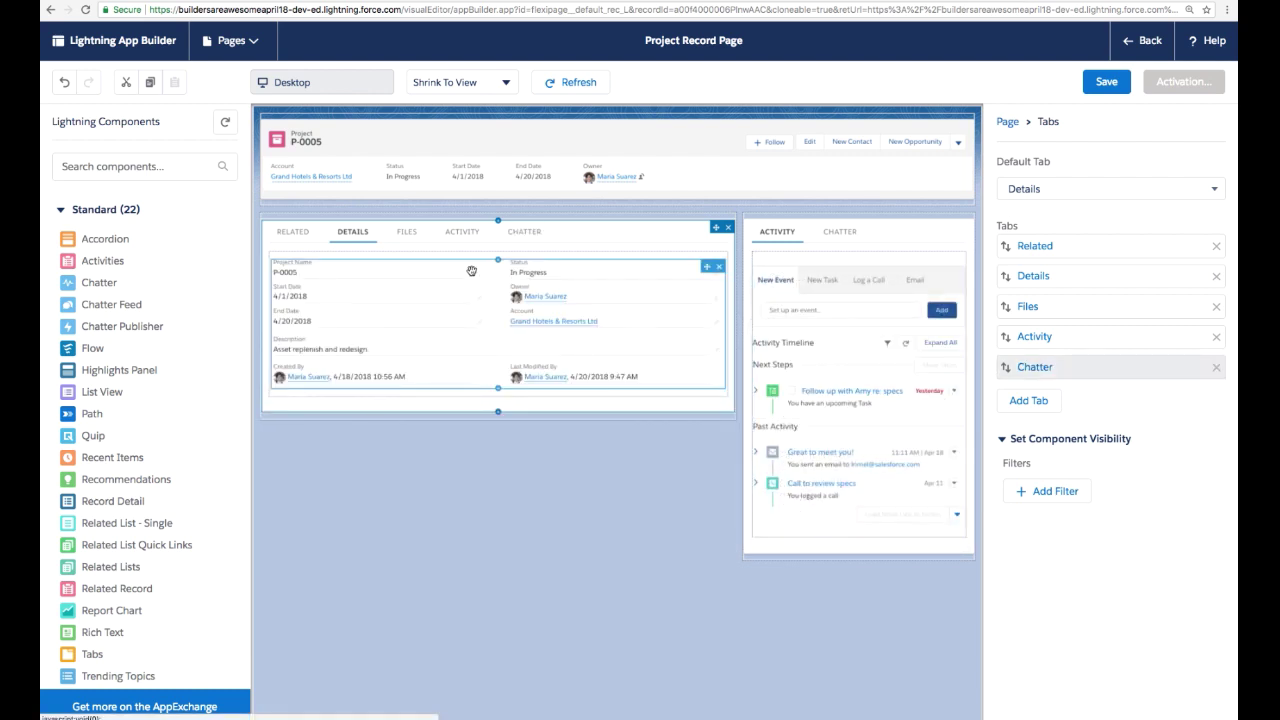
click(407, 236)
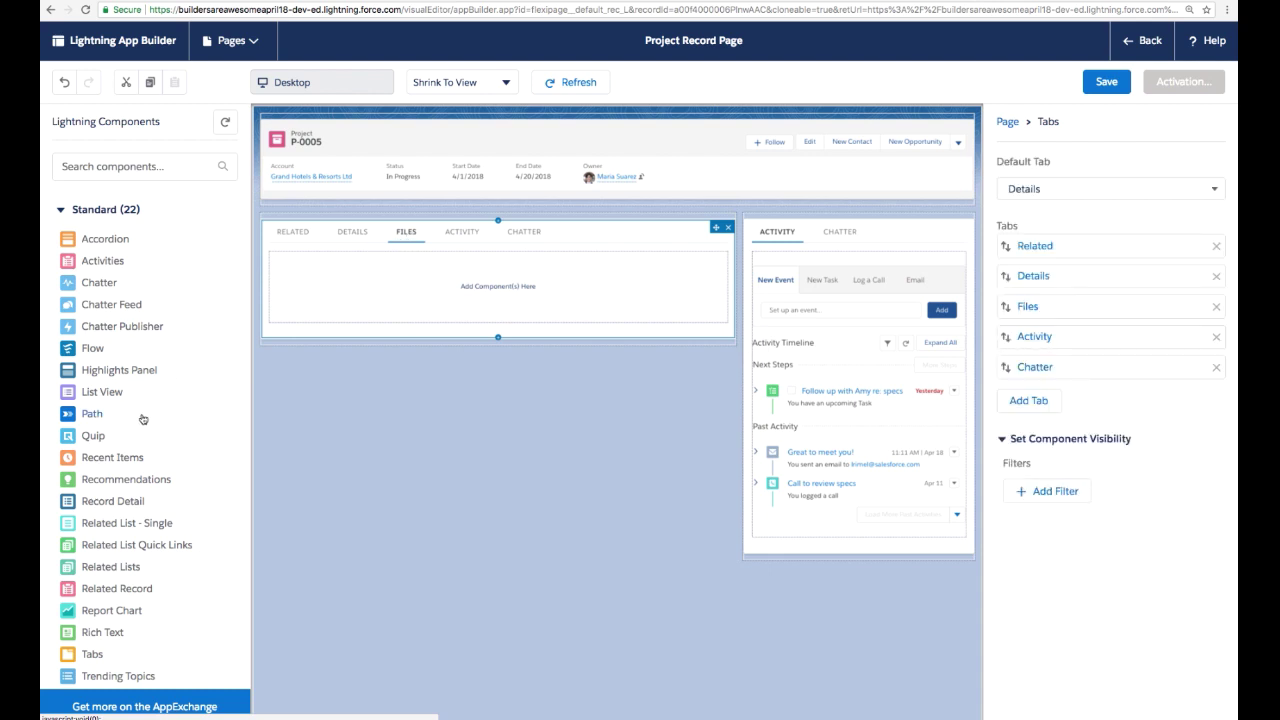
Step: Fill the Files tab with a Files related list, and place Activity and Chatter in their tabs
drag(107, 528, 426, 289)
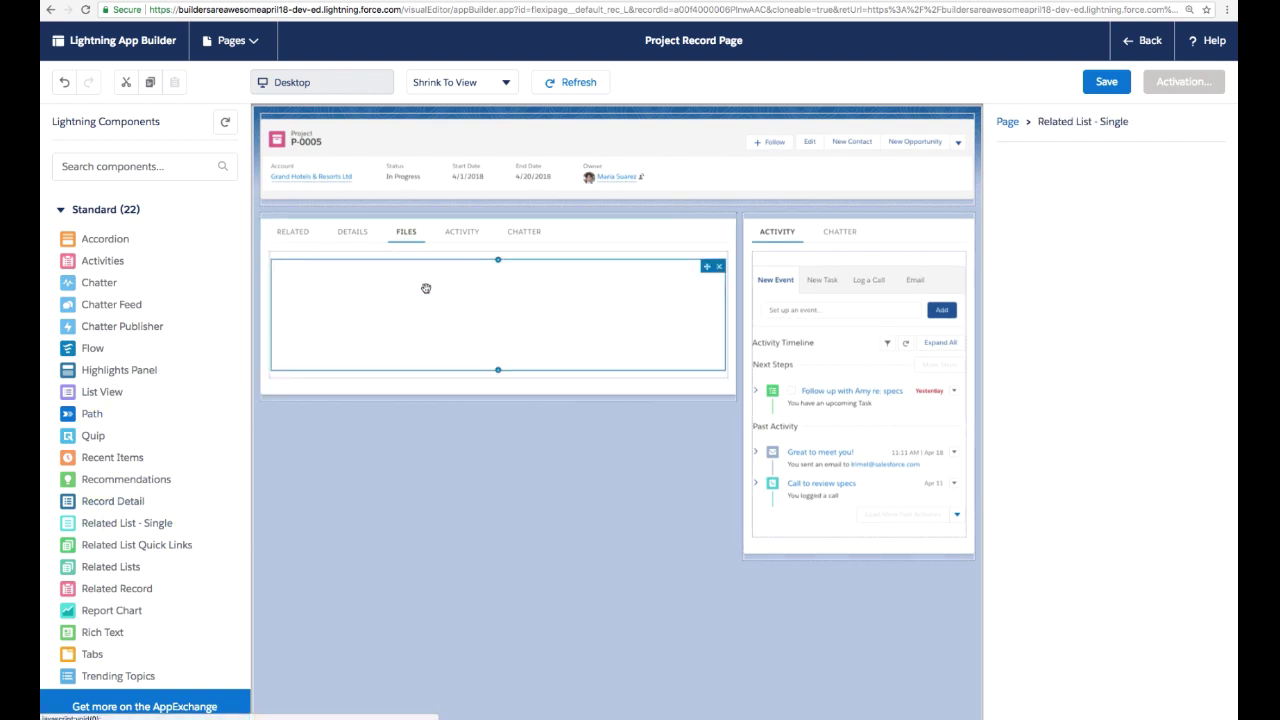
click(1134, 265)
click(1076, 331)
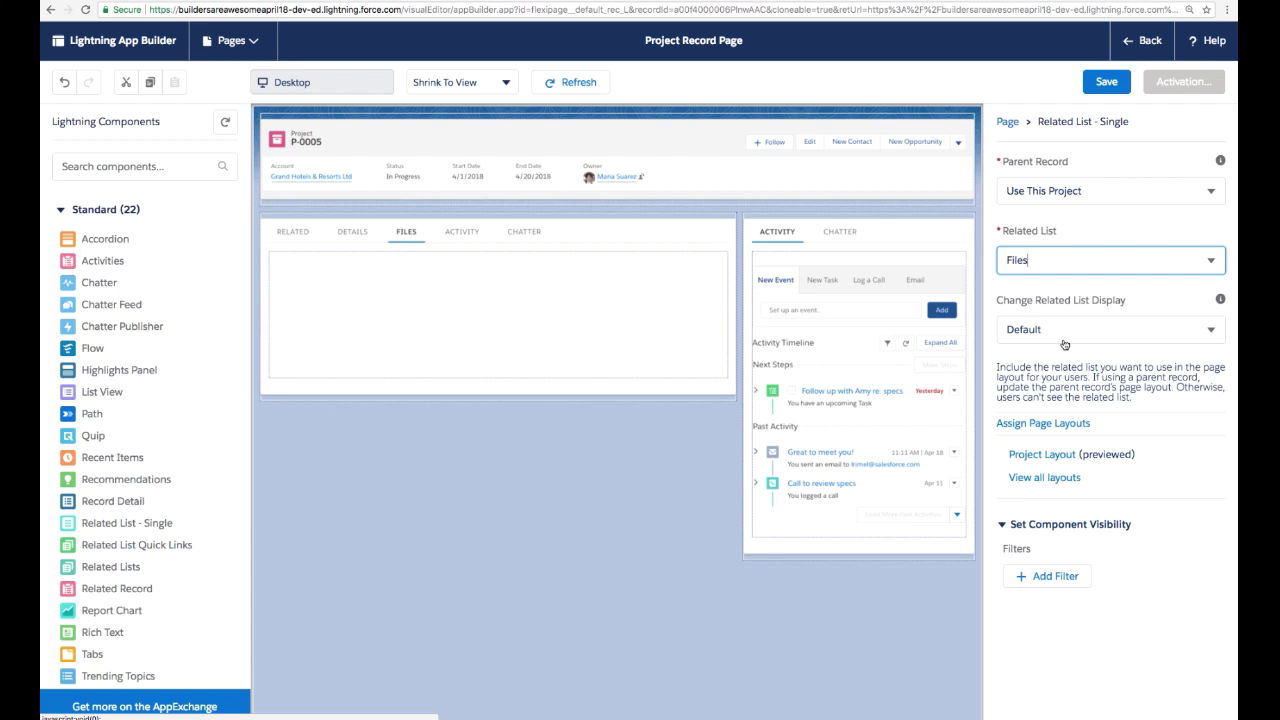
click(464, 236)
drag(766, 257, 659, 303)
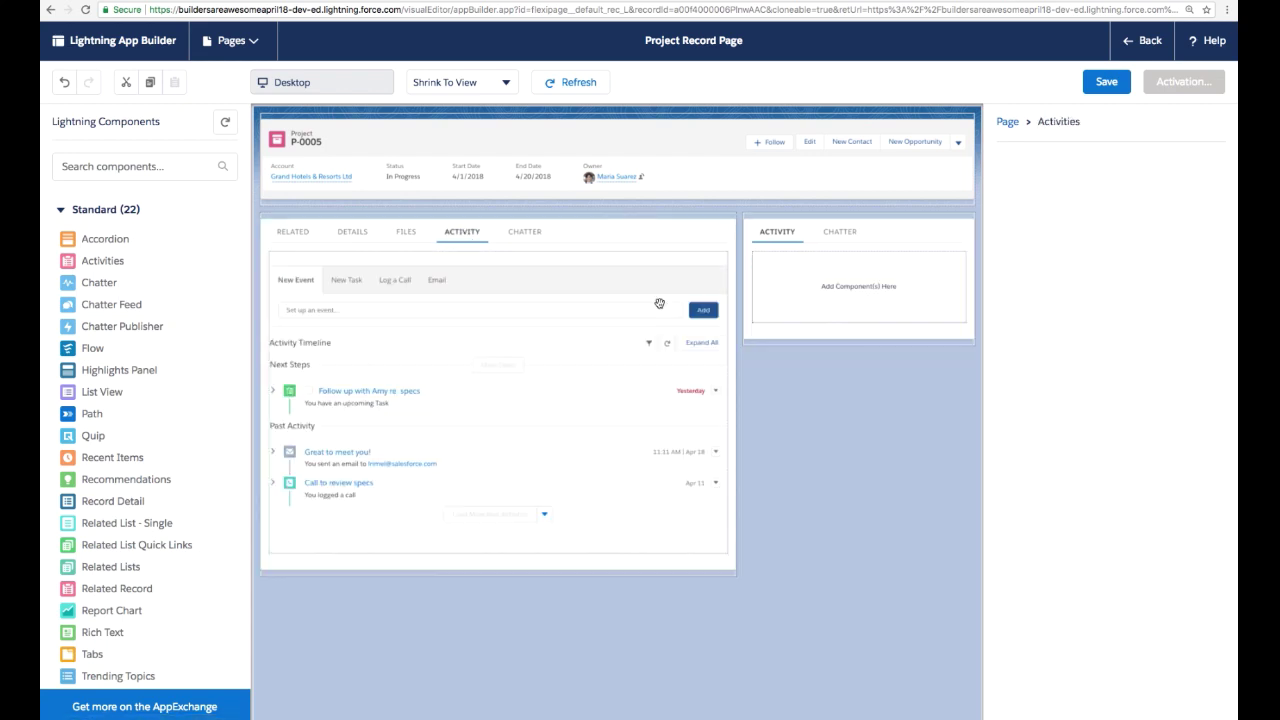
click(524, 232)
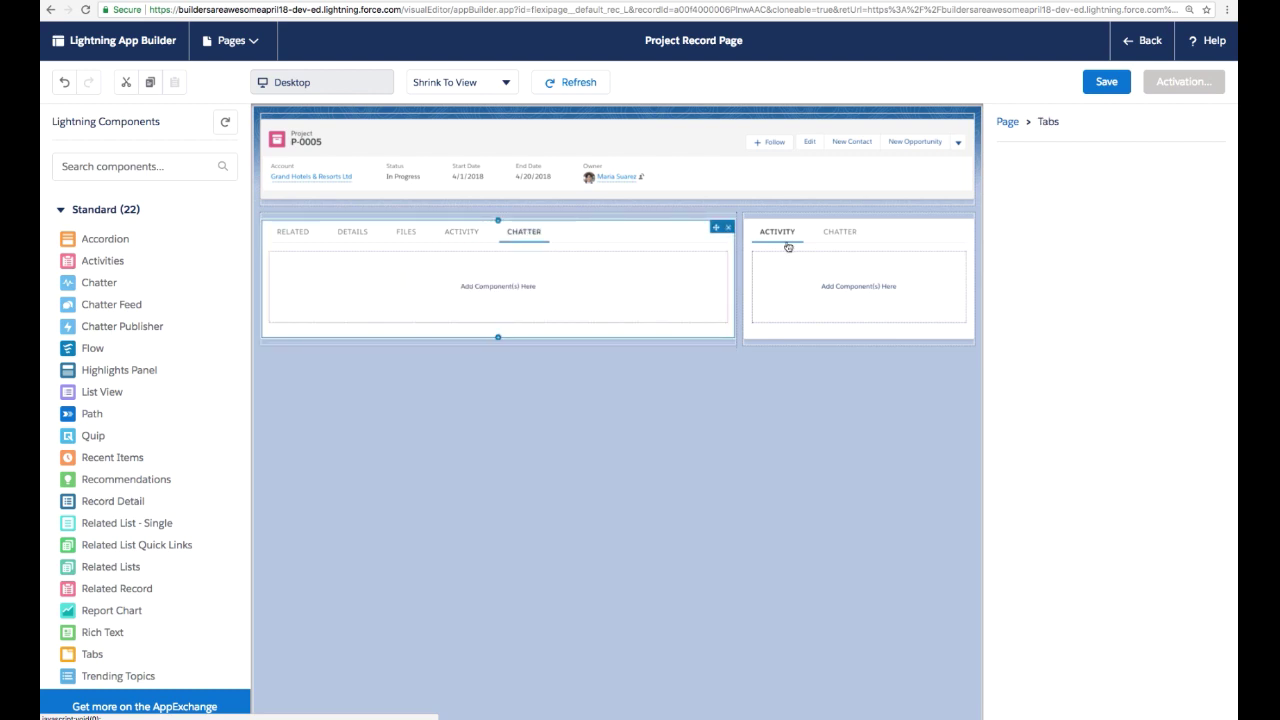
click(840, 232)
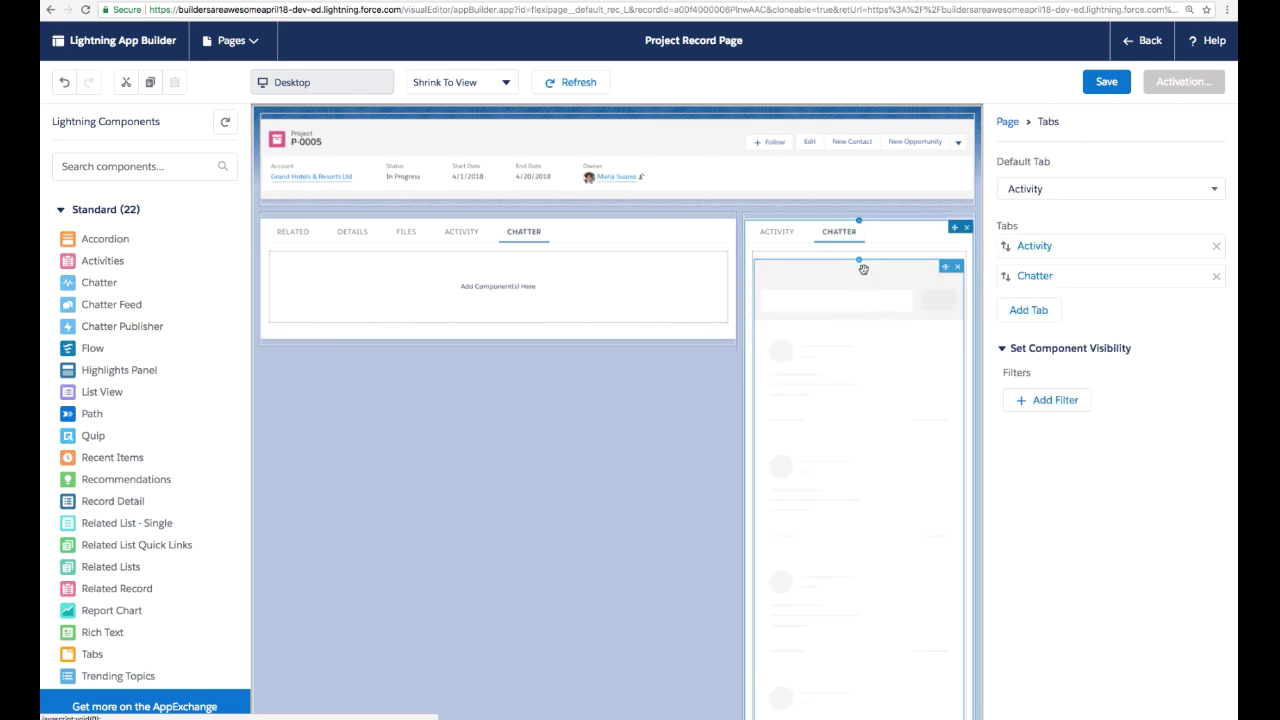
drag(750, 281, 637, 282)
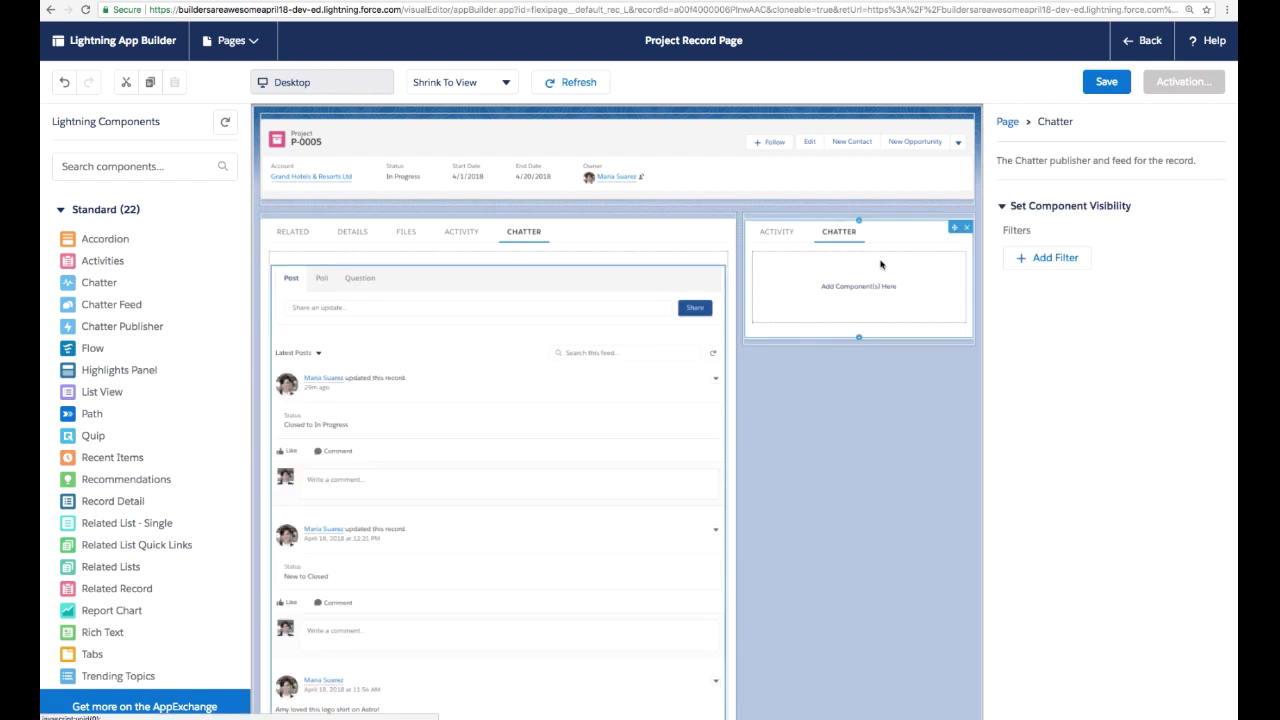
Step: Delete the Related tab, remove the sidebar tab set, and review the Files, Activity and Chatter tabs
click(293, 232)
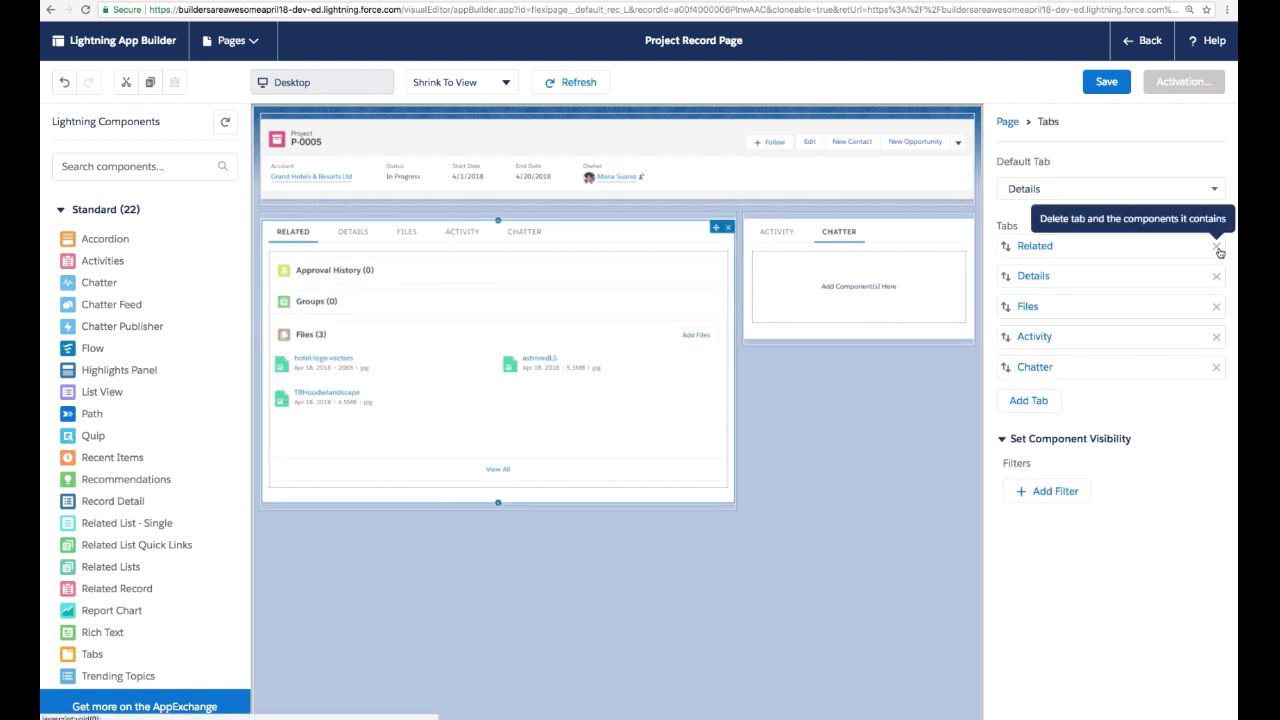
click(1217, 248)
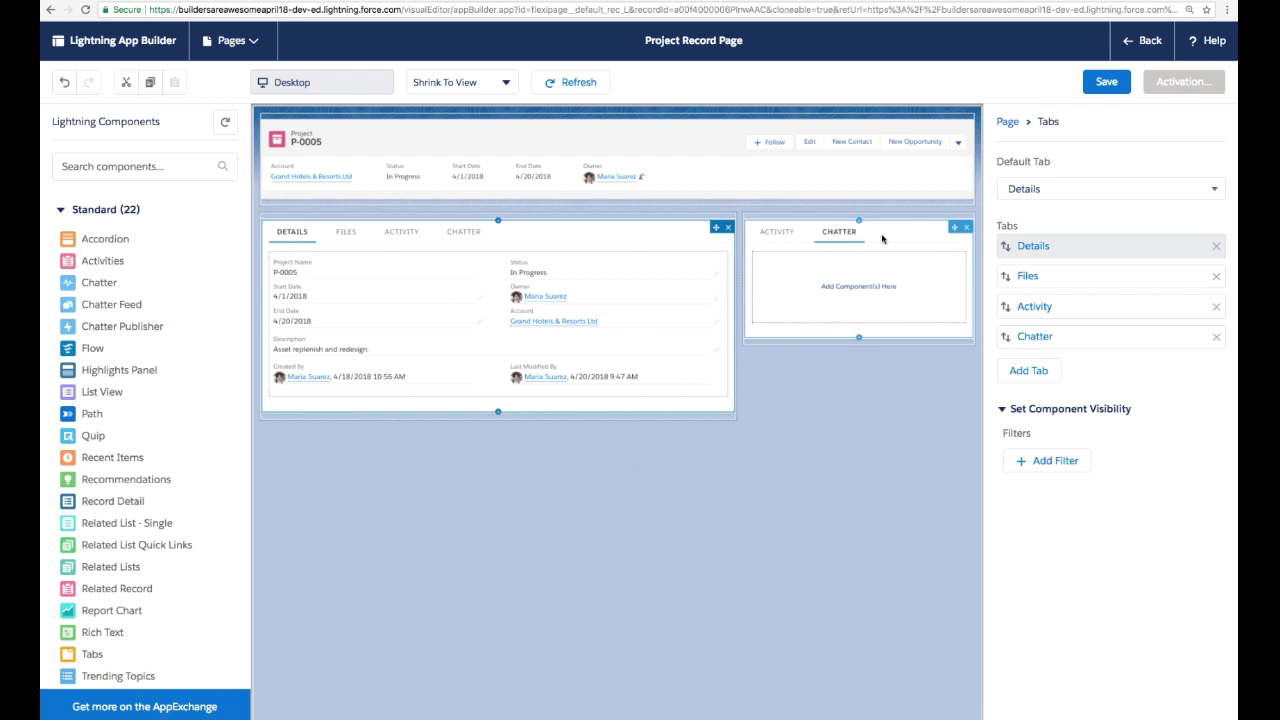
click(966, 227)
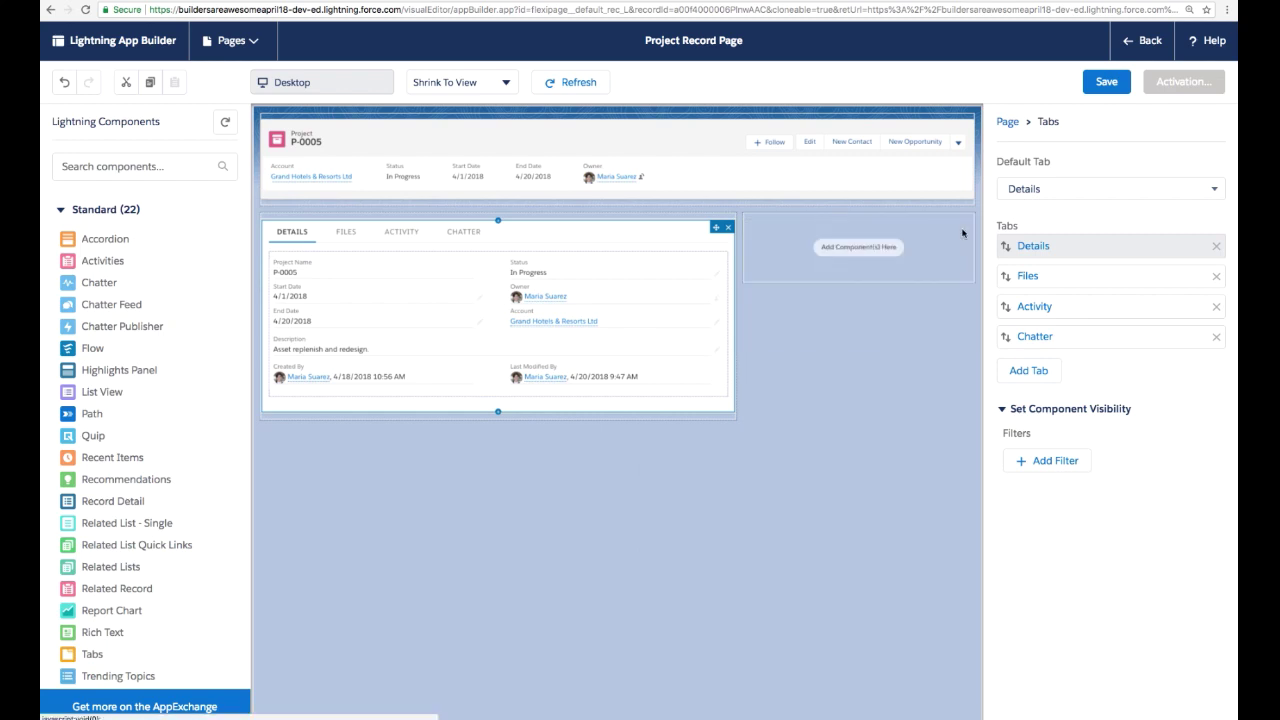
click(353, 236)
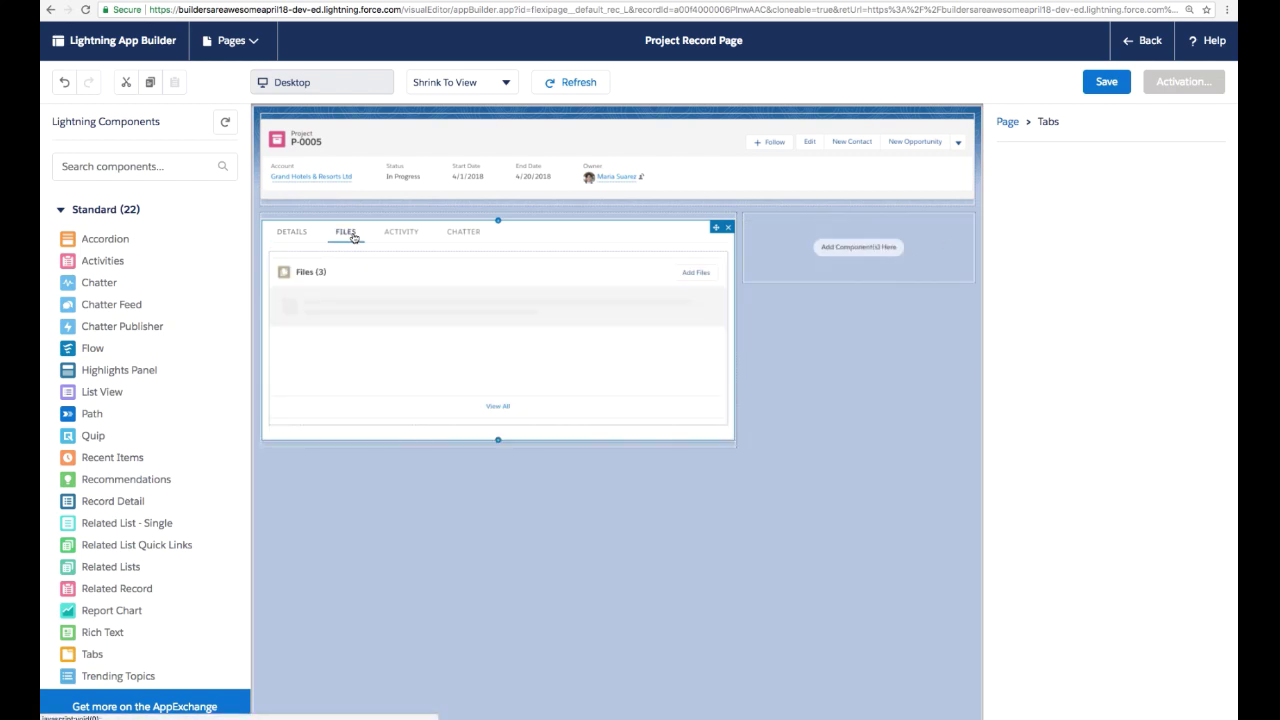
click(408, 236)
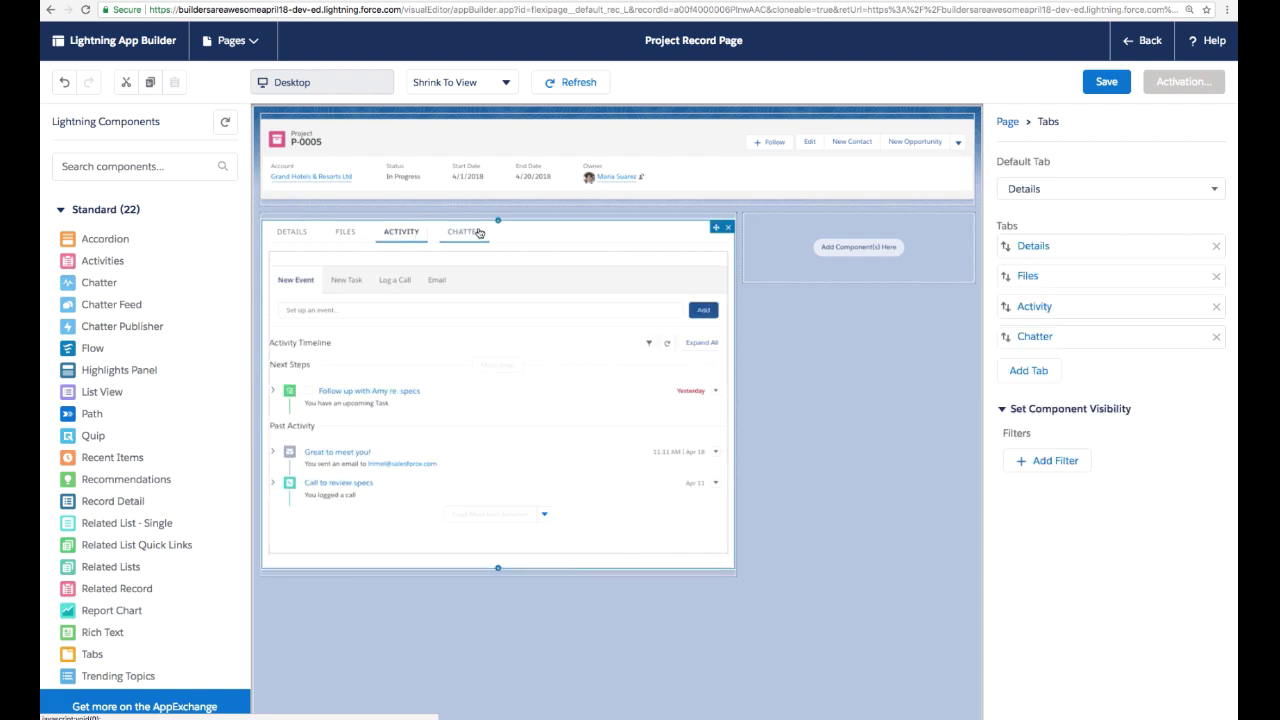
click(475, 236)
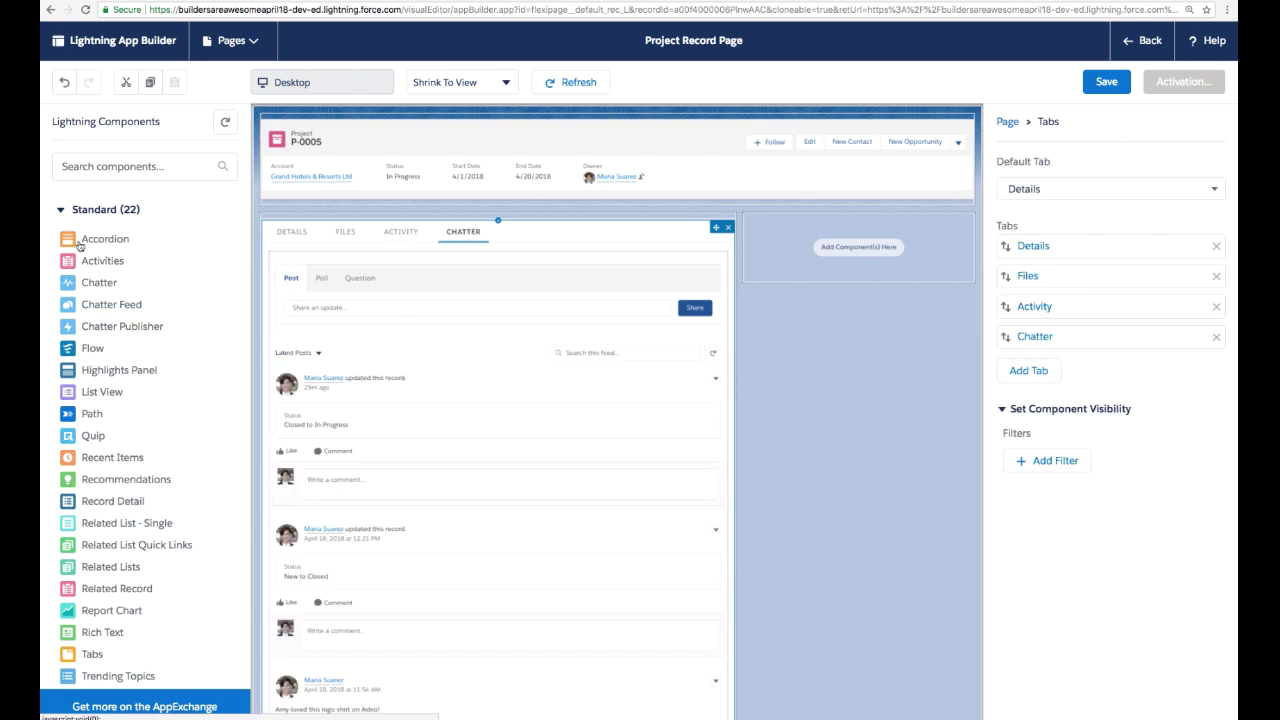
Step: Drag the custom PhotoCarousel component into the page's right-hand column
scroll(100, 400, down, 4)
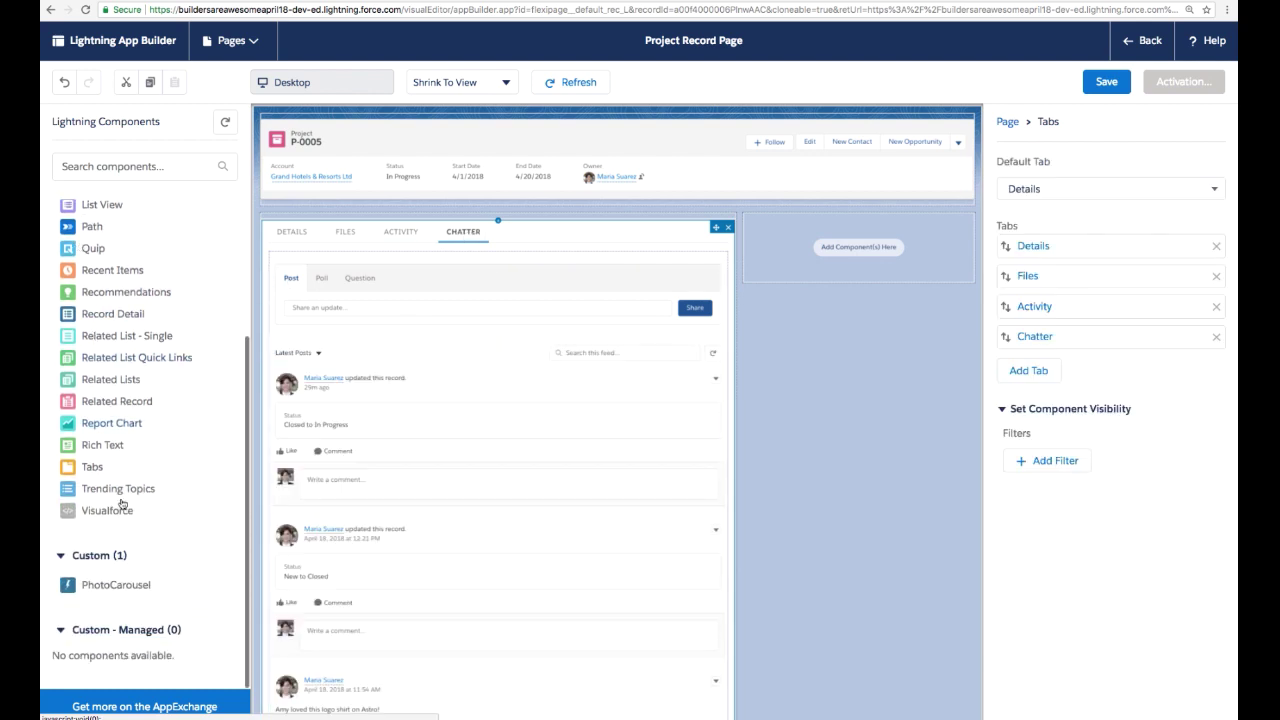
drag(116, 580, 831, 263)
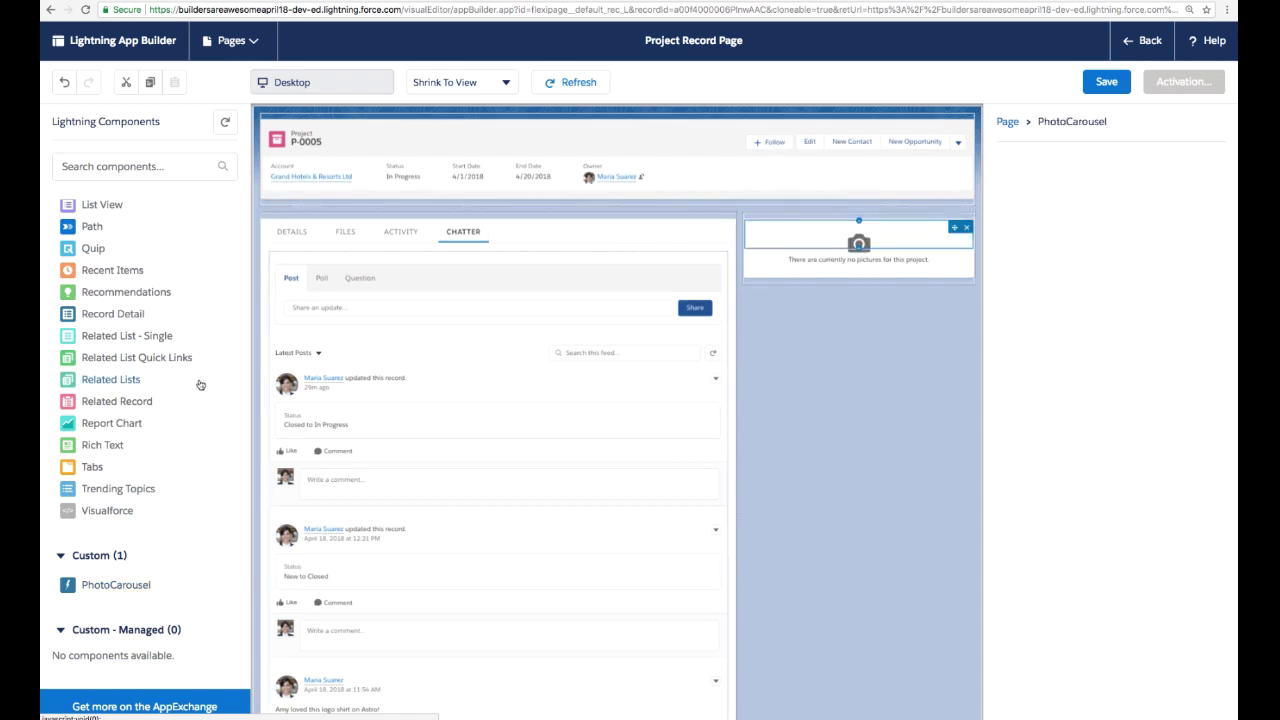
scroll(197, 380, up, 3)
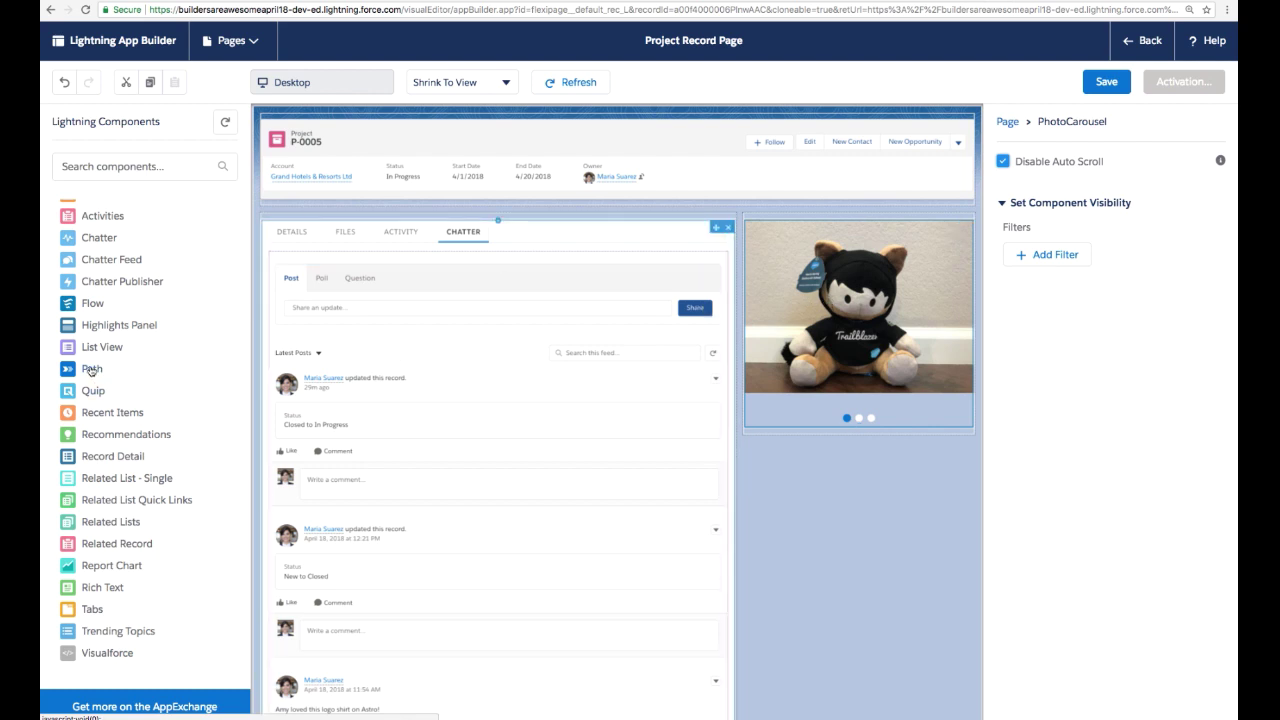
Step: Place a Path under the record header, visible only when Status Not Equal Closed
drag(91, 370, 507, 204)
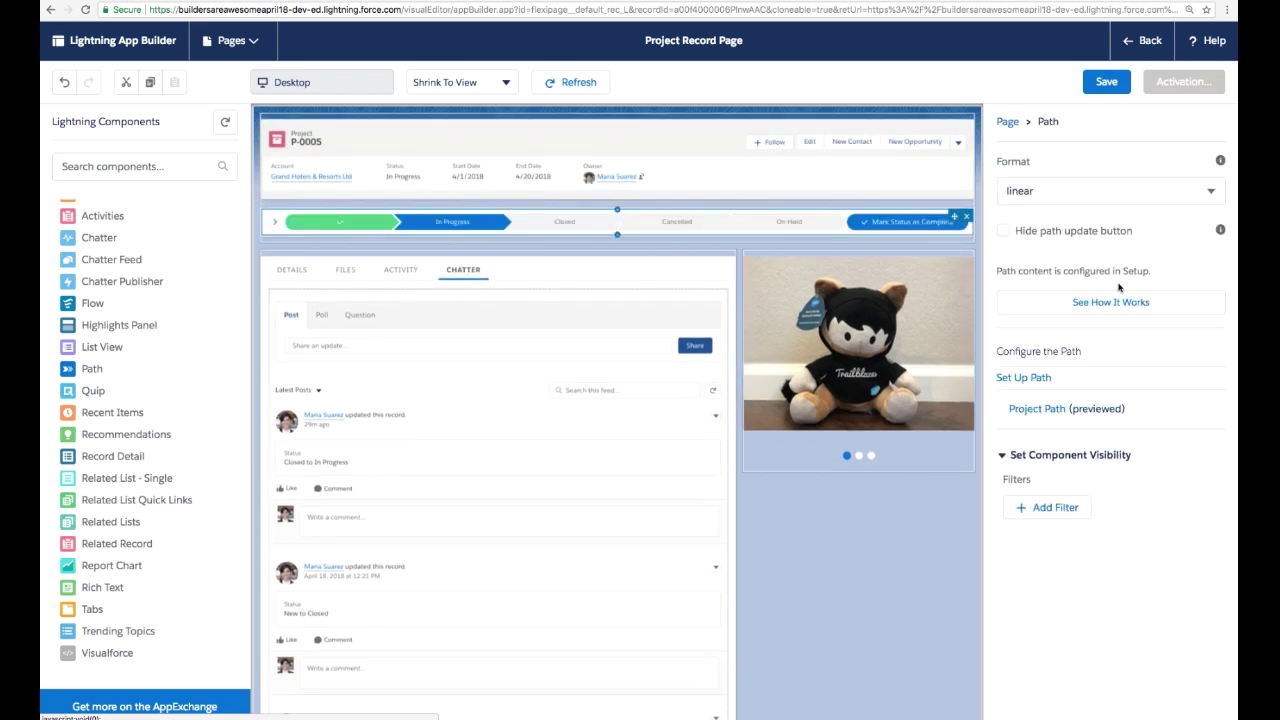
click(1036, 511)
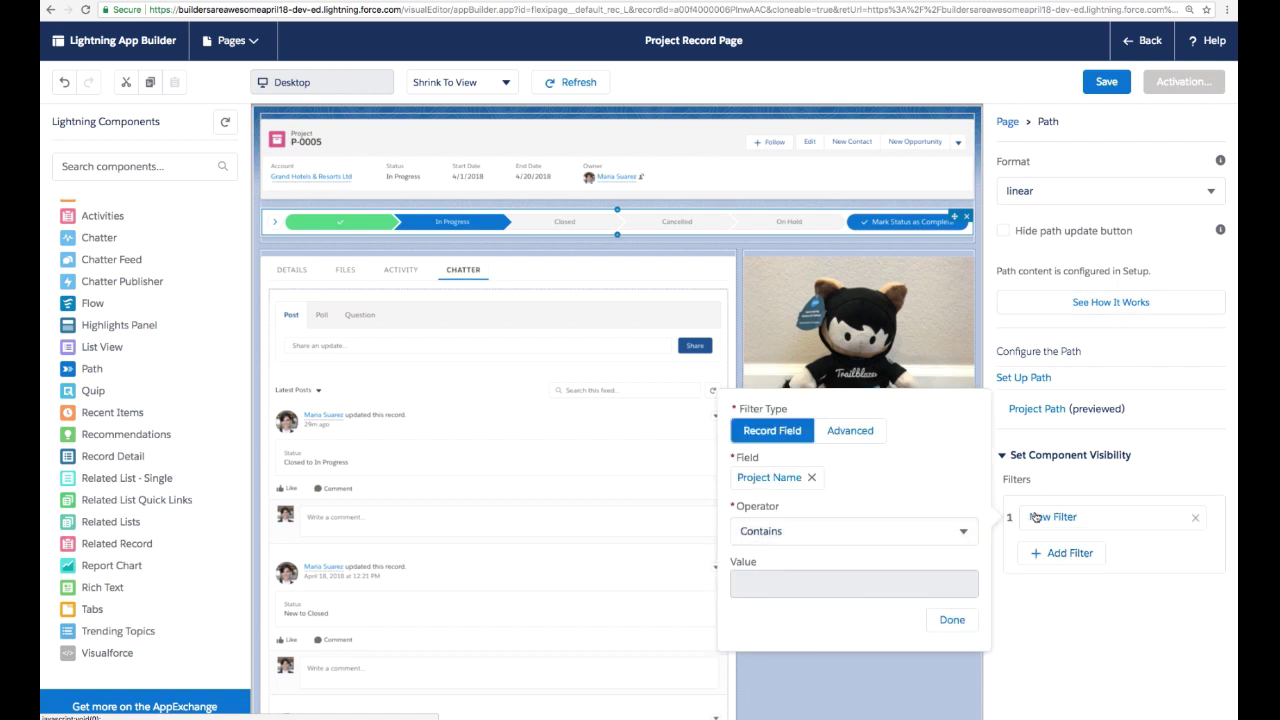
click(812, 478)
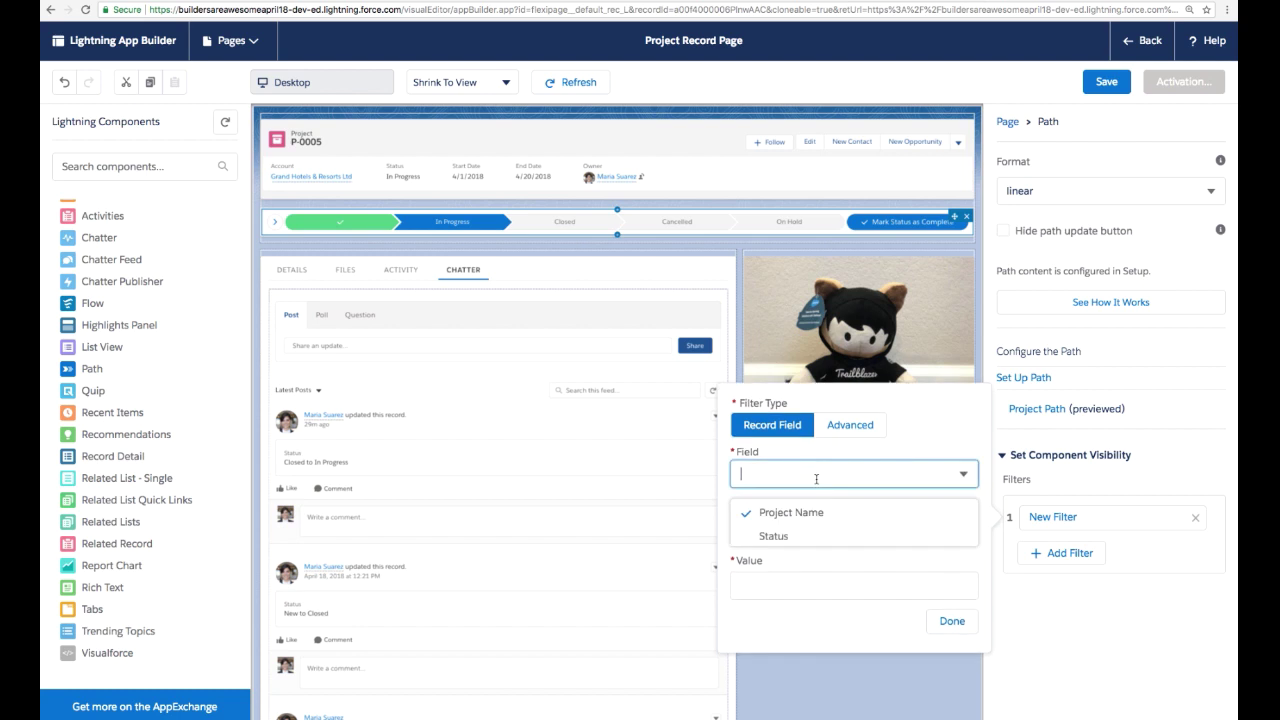
click(773, 536)
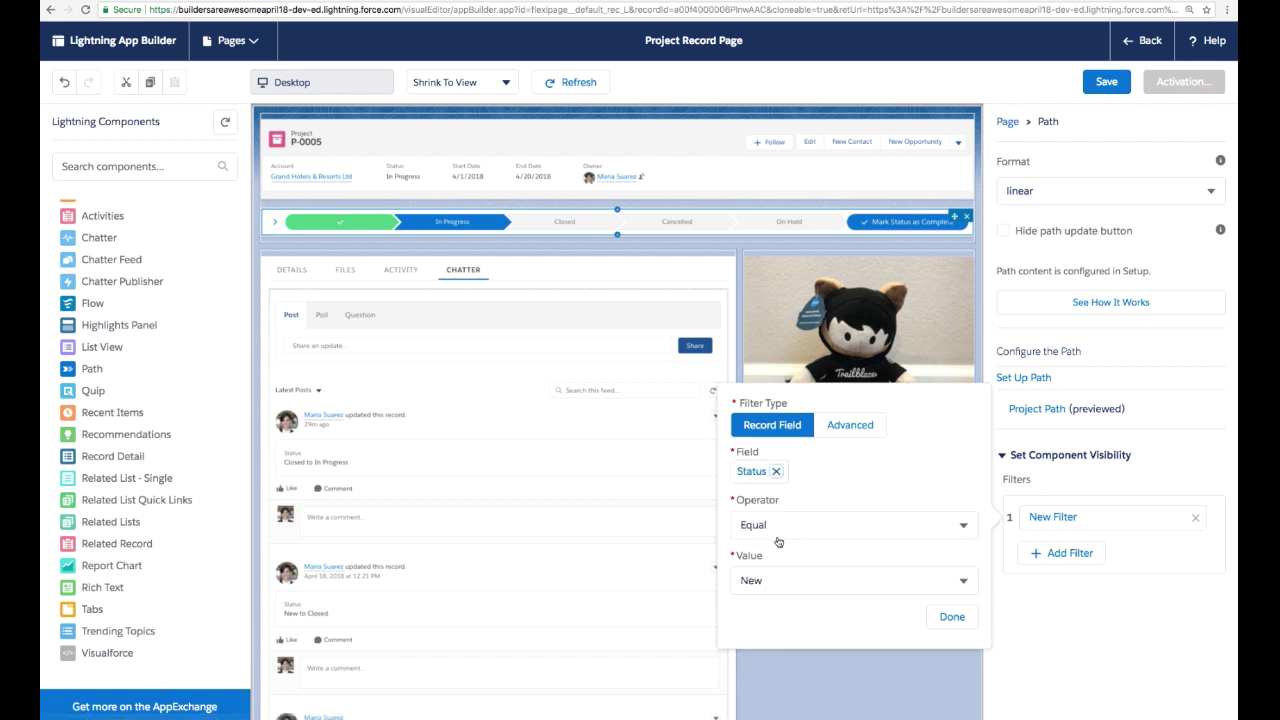
click(820, 530)
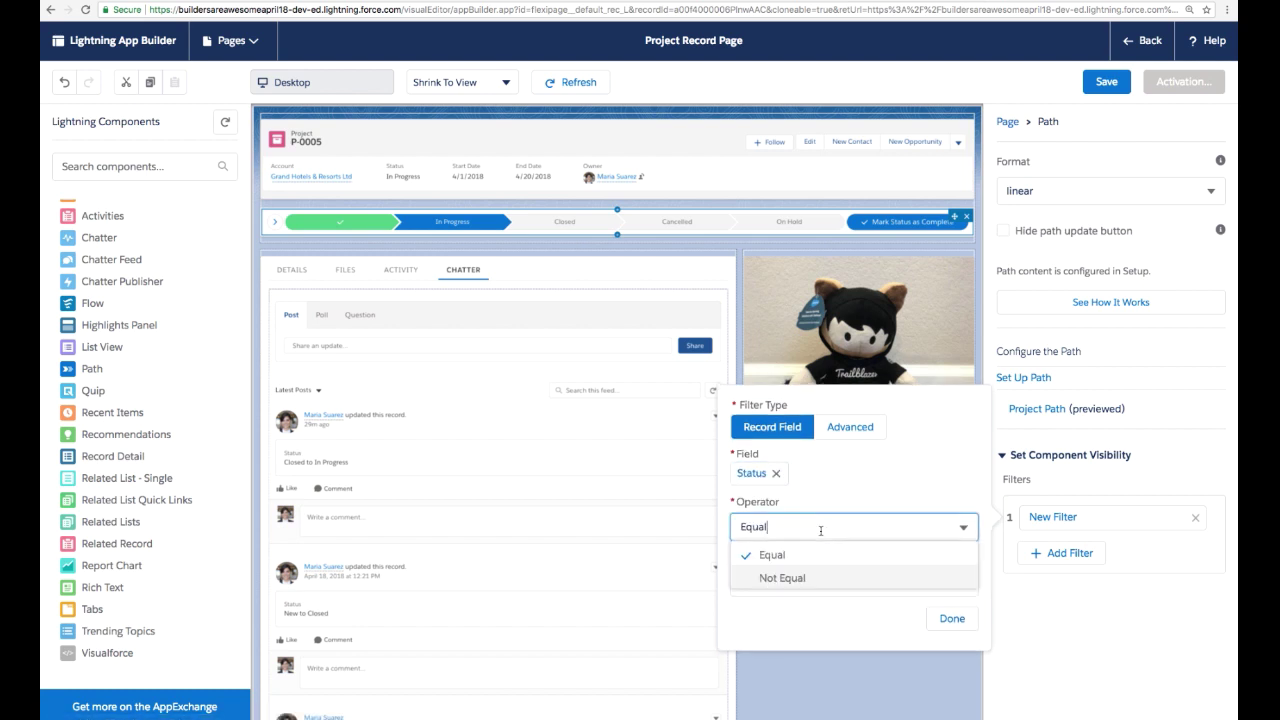
click(805, 578)
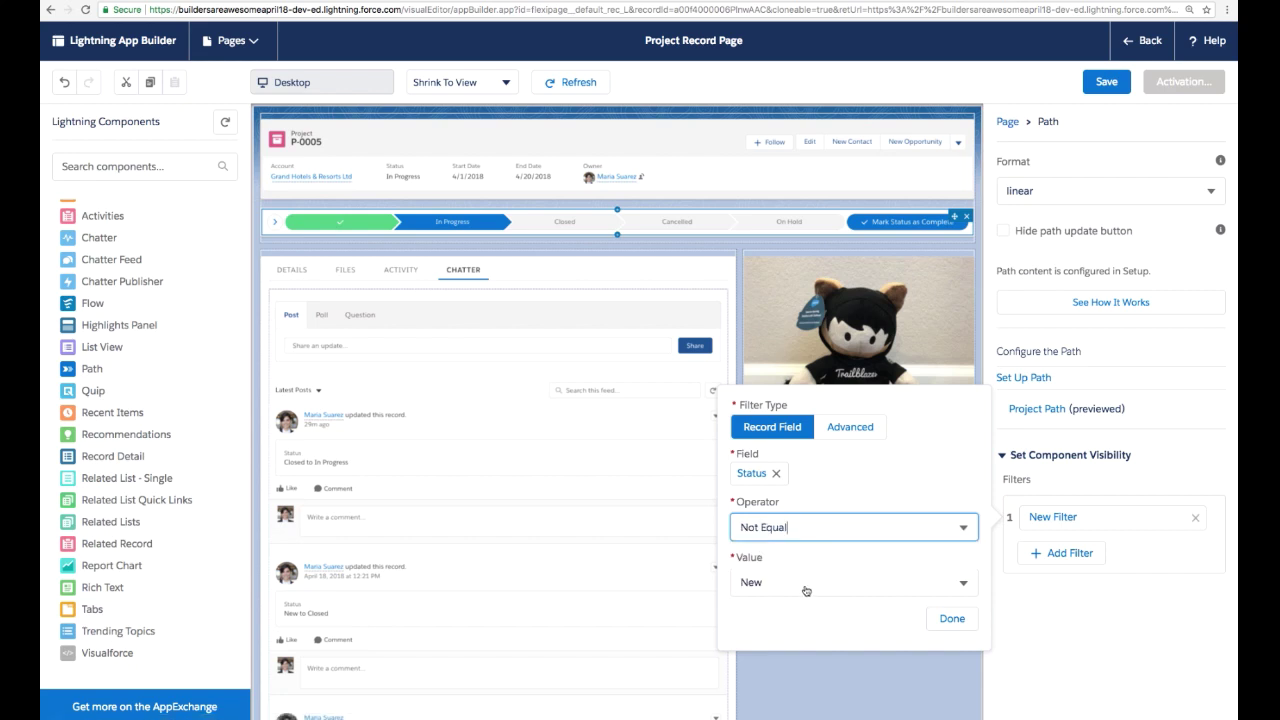
click(805, 584)
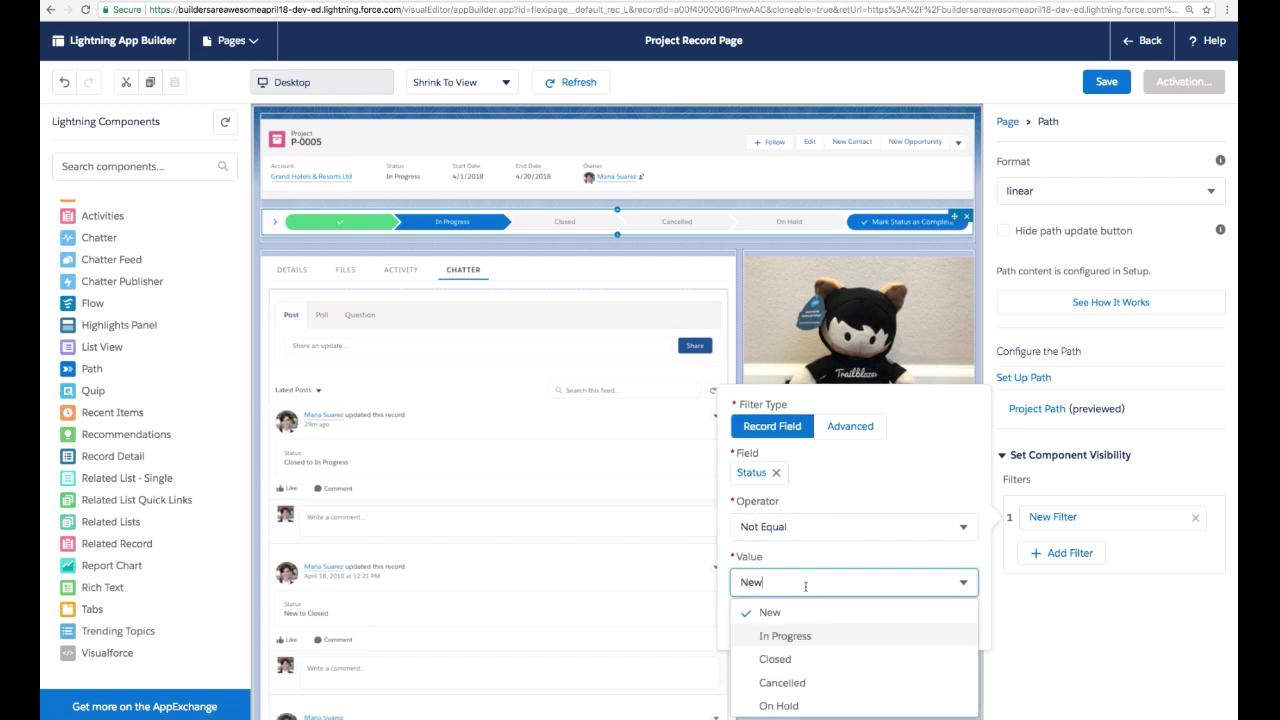
click(786, 660)
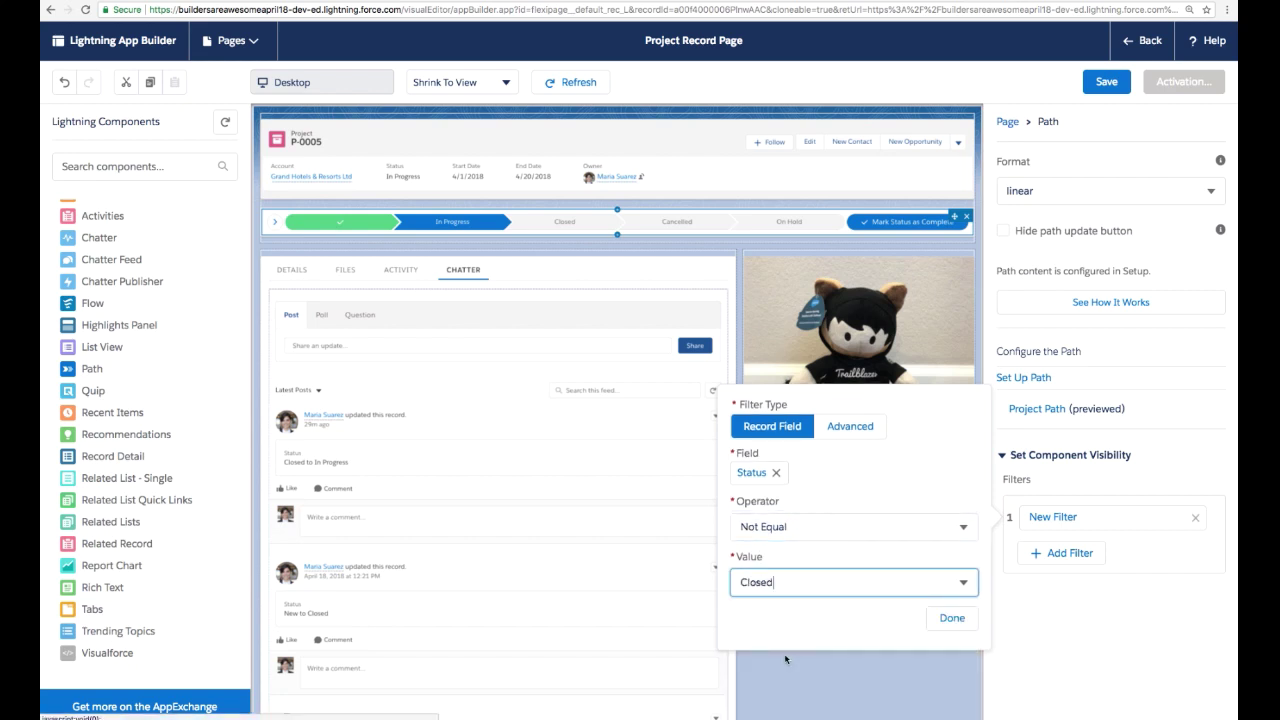
click(952, 619)
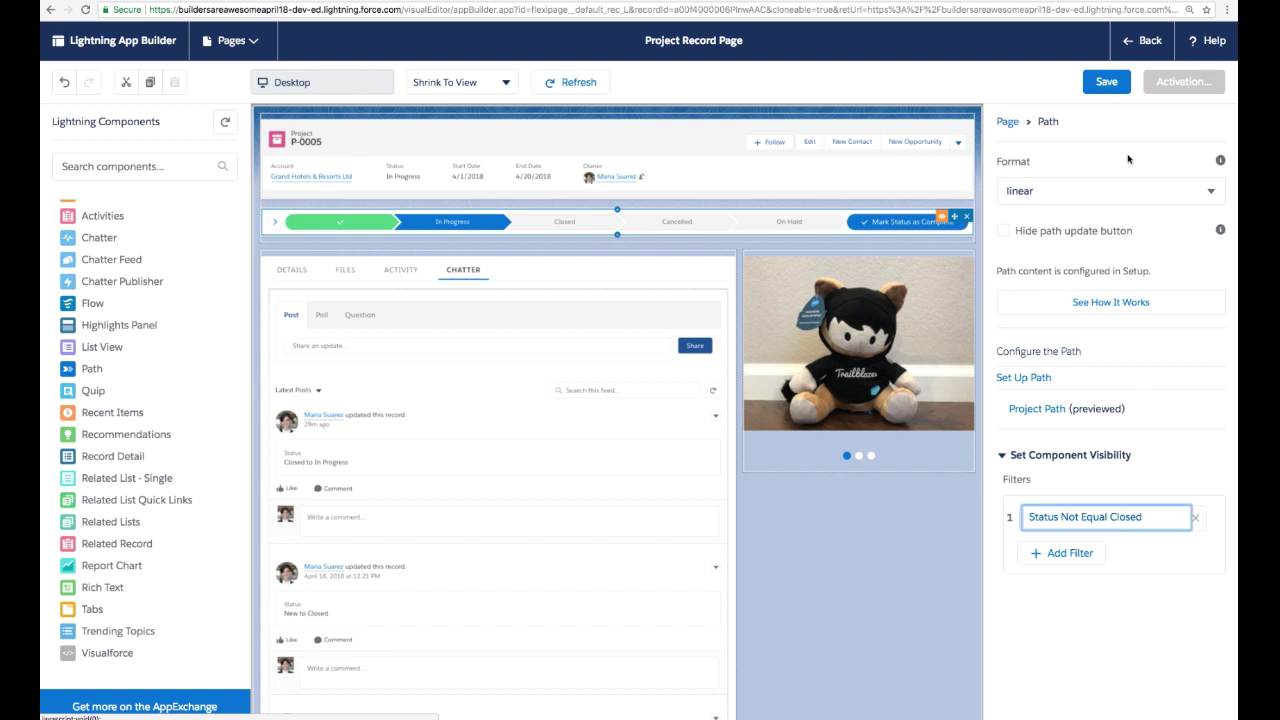
Step: Save the Project Record Page and activate it as the app default for Project Central
click(1112, 90)
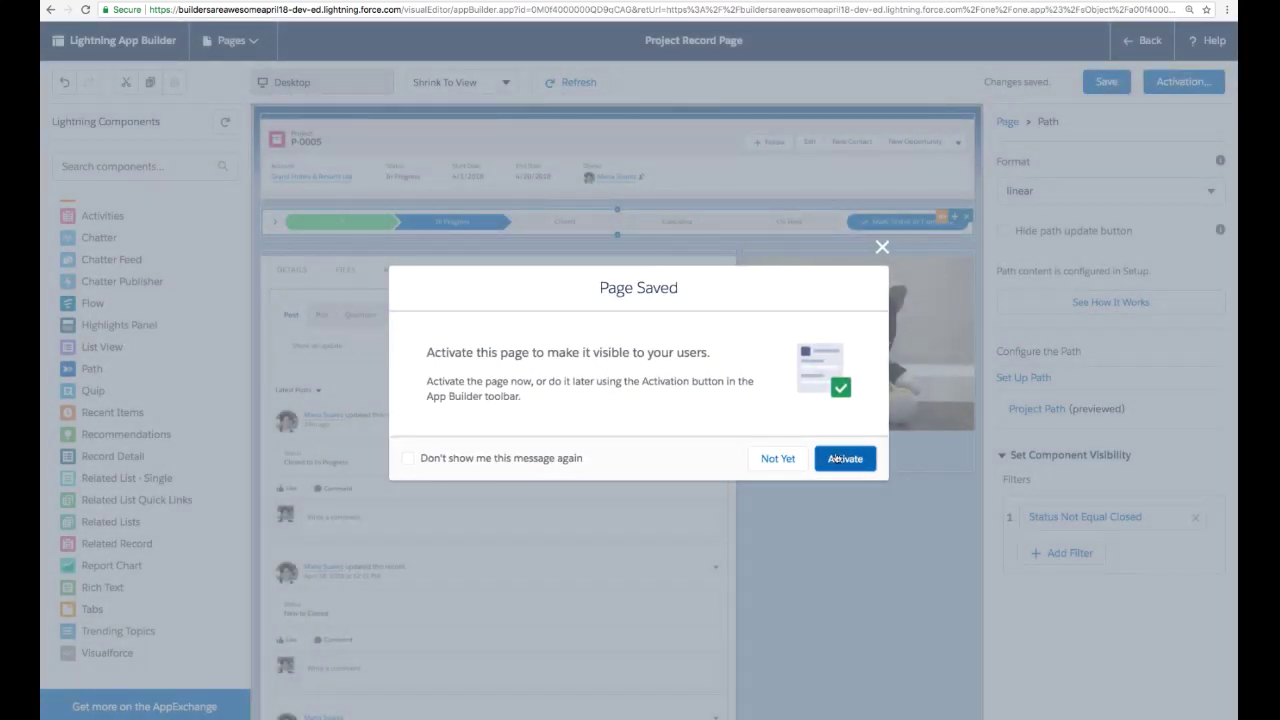
click(842, 469)
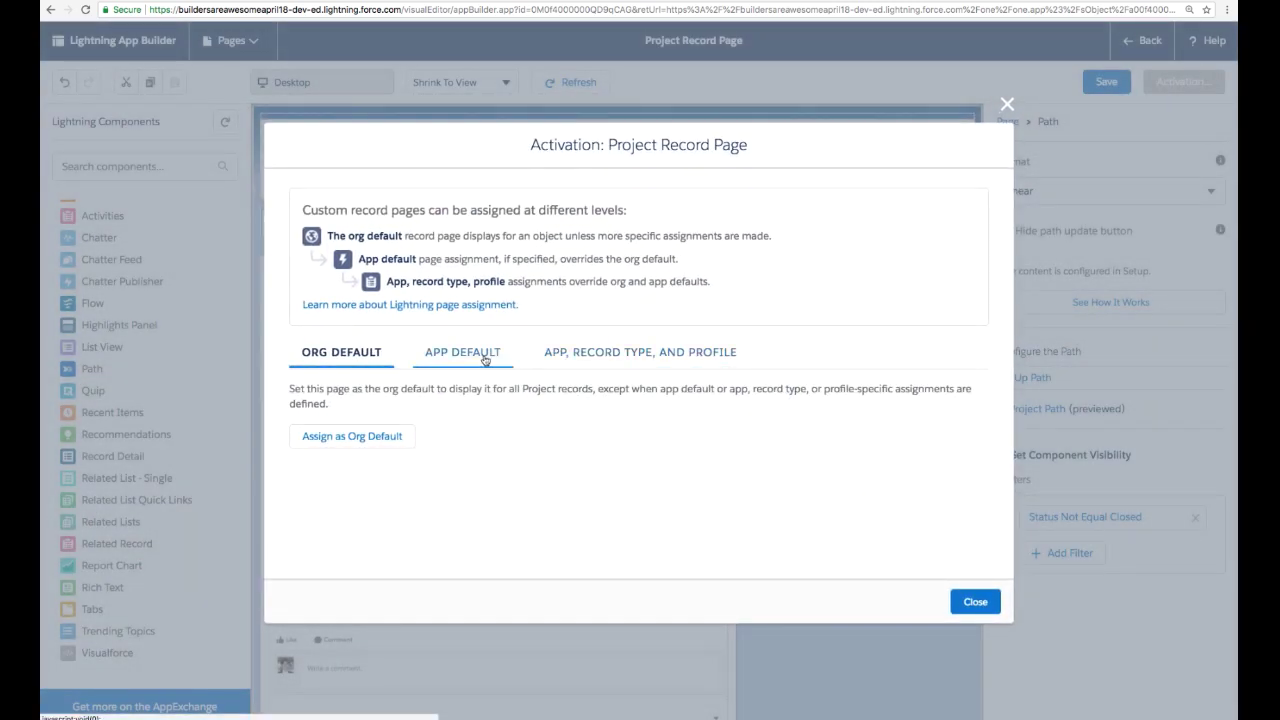
click(485, 360)
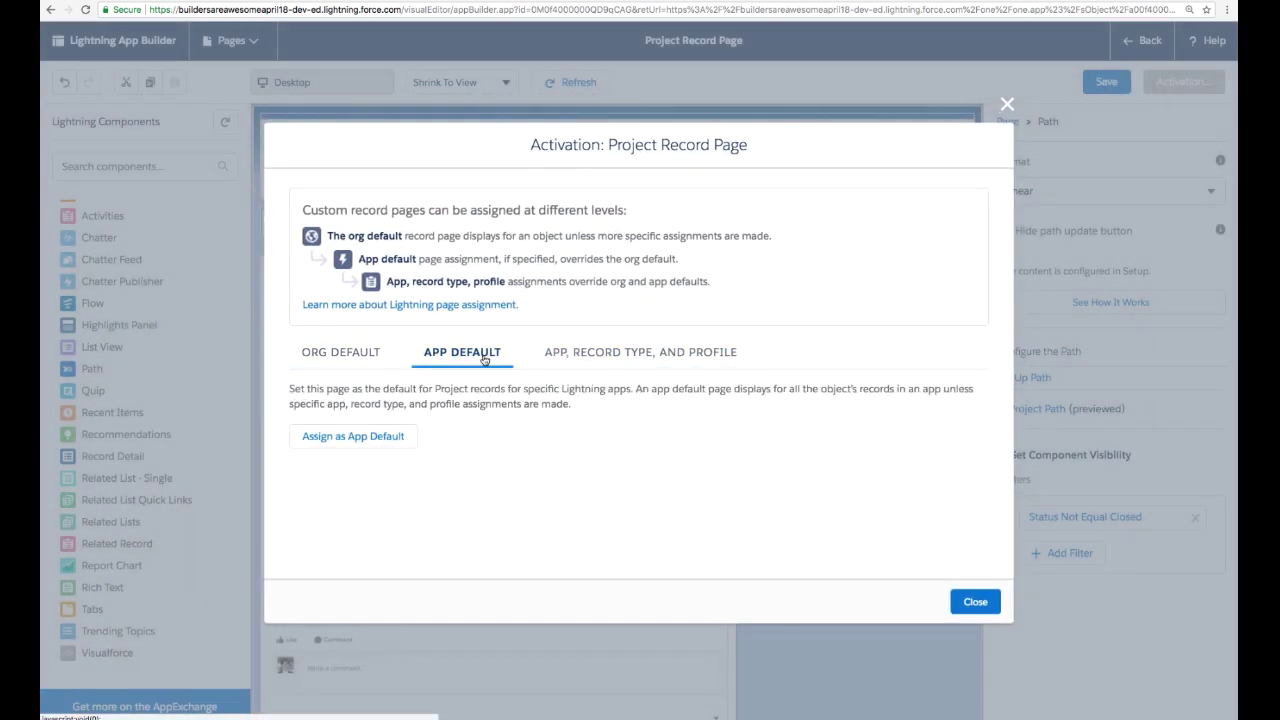
click(389, 443)
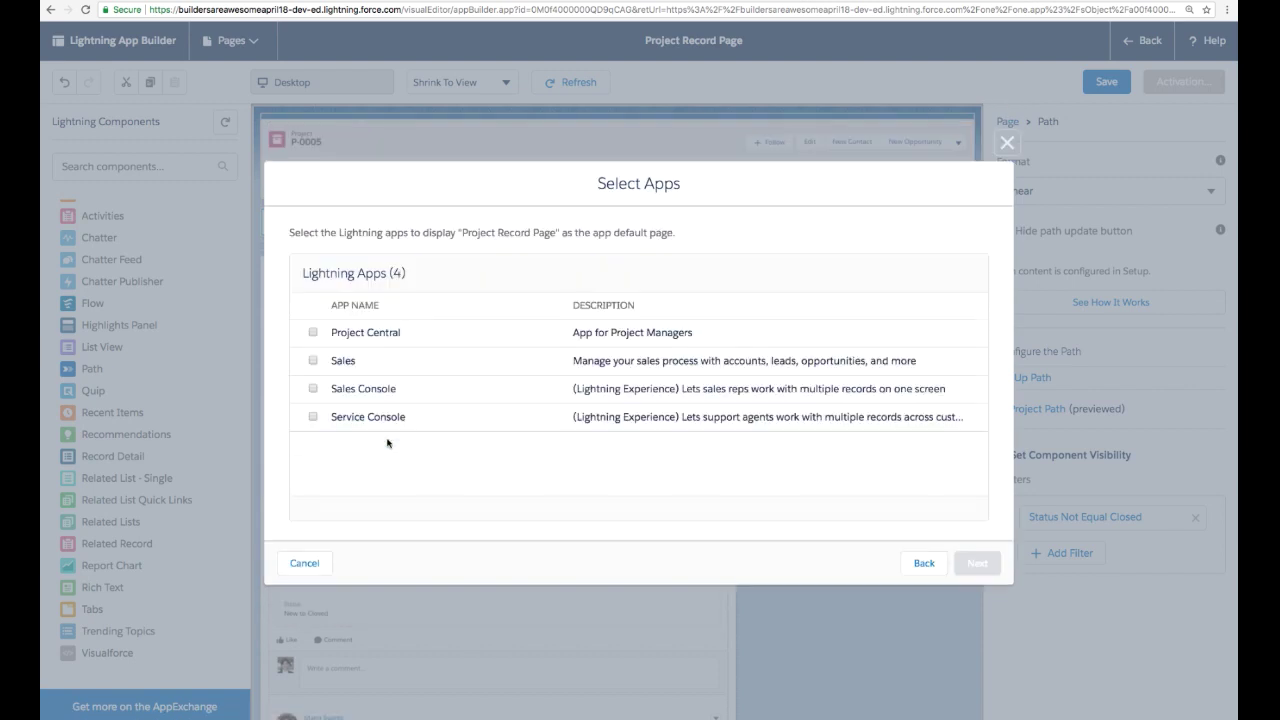
click(313, 333)
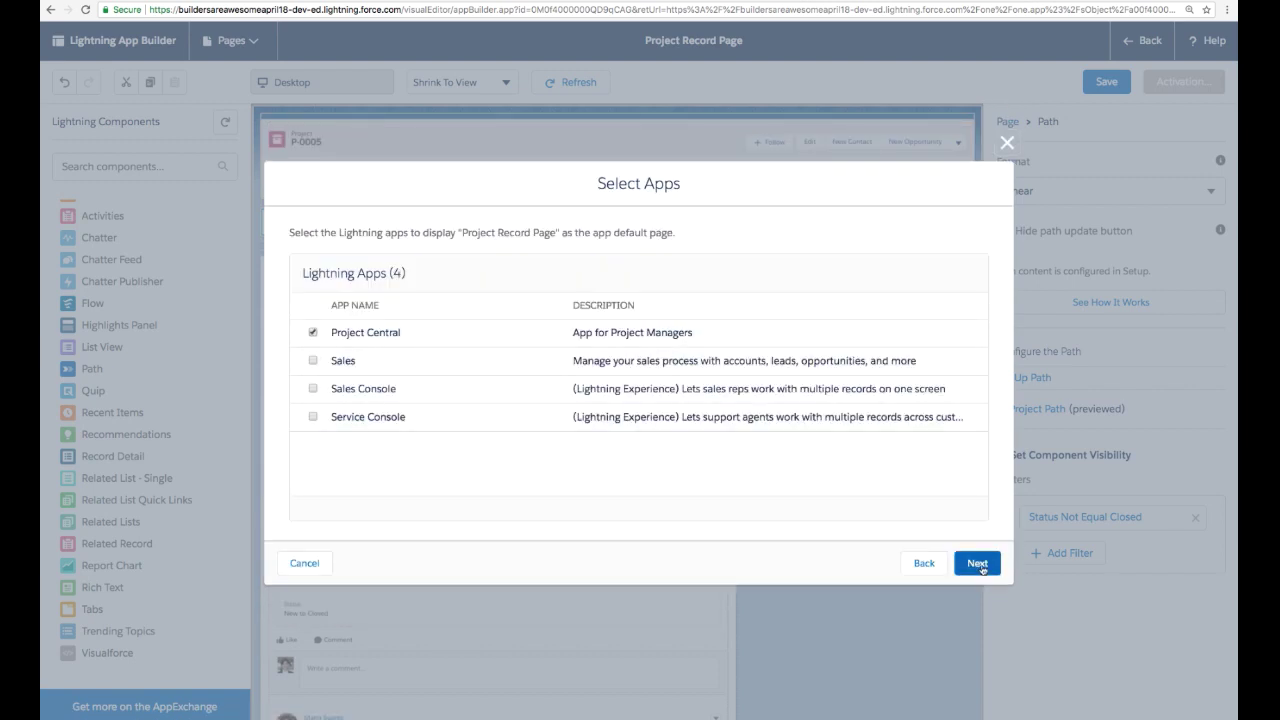
click(978, 565)
click(978, 564)
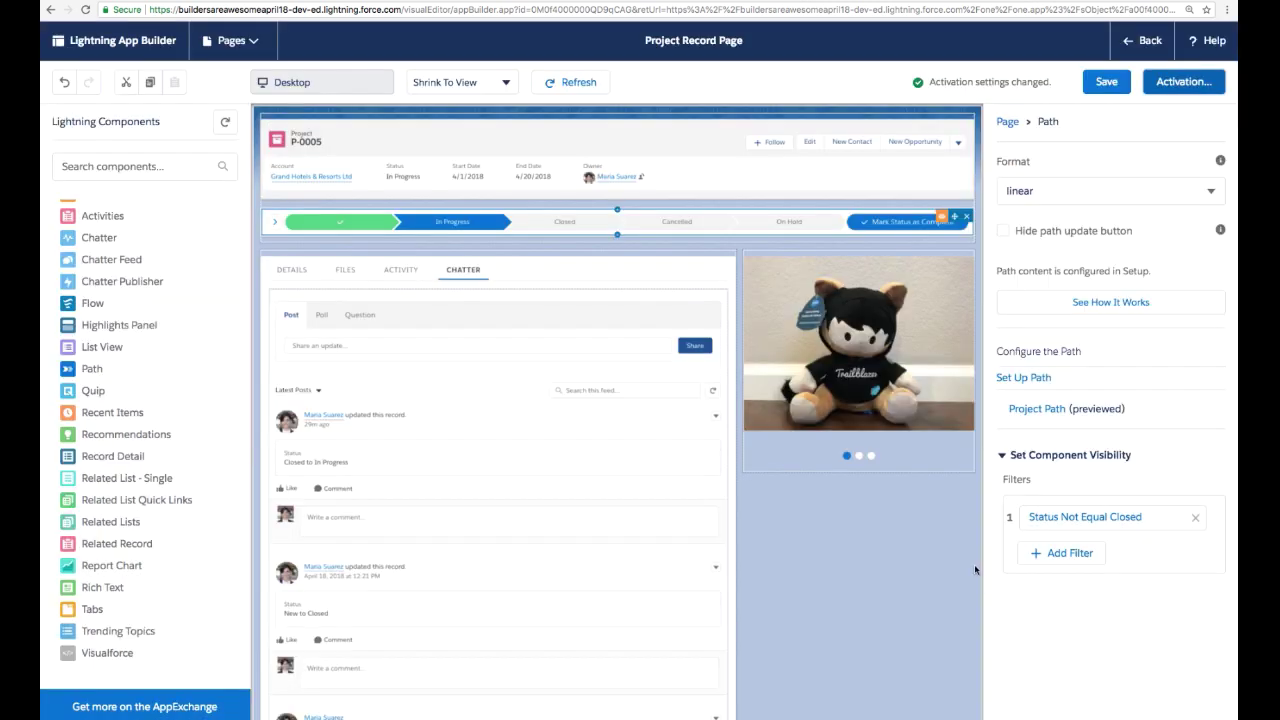
Step: Return to the live P-0005 record and view its Files and Activity tabs
click(1147, 42)
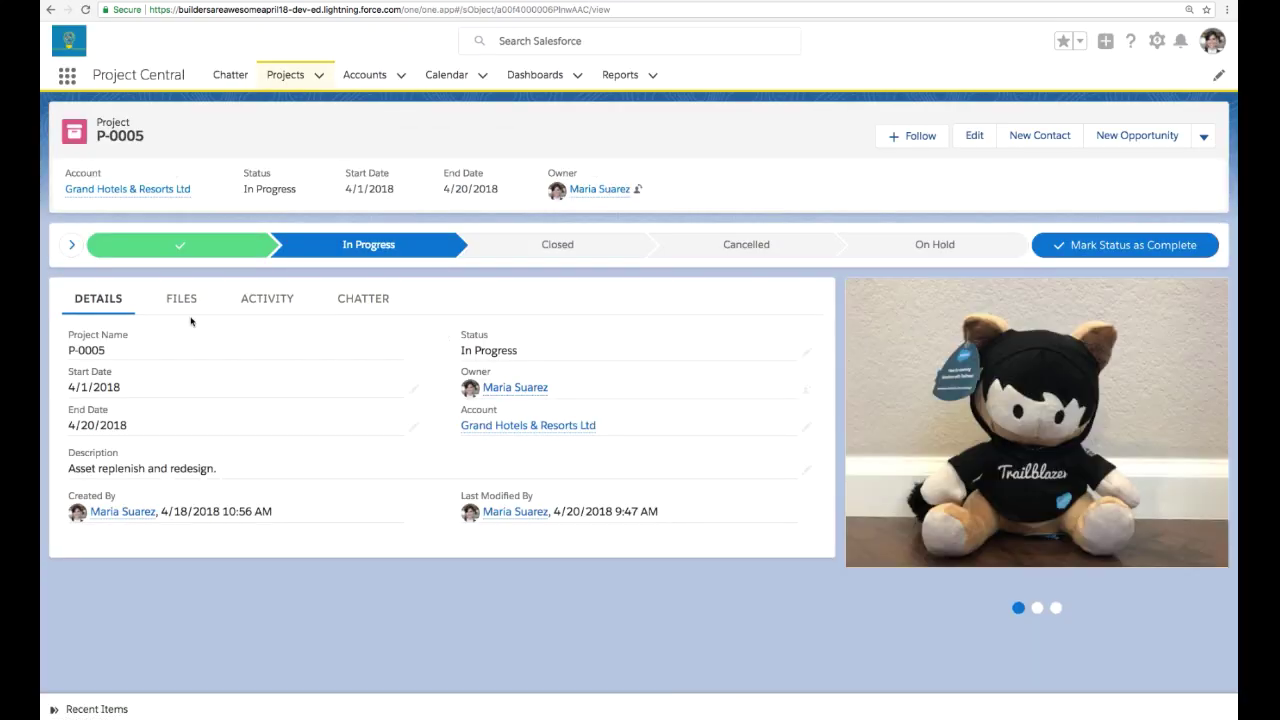
click(185, 301)
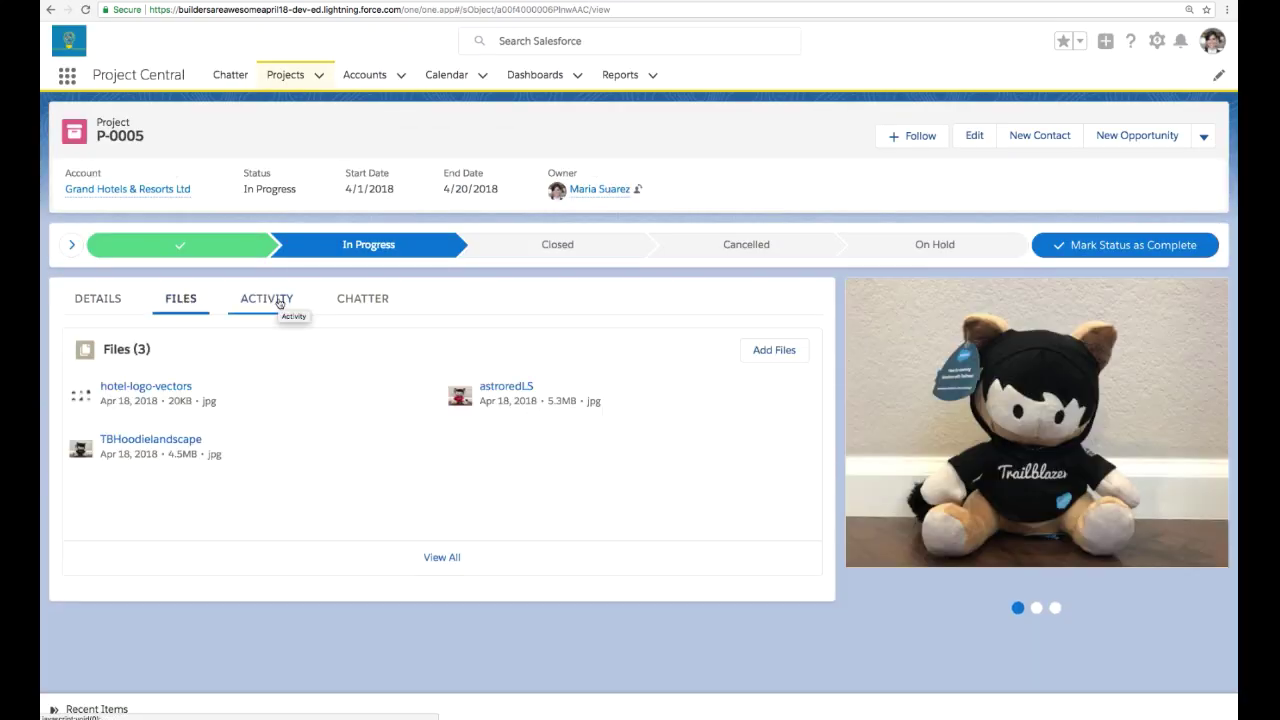
click(270, 301)
Step: Page through the carousel photos, then mark Closed as the project's current status
click(1037, 607)
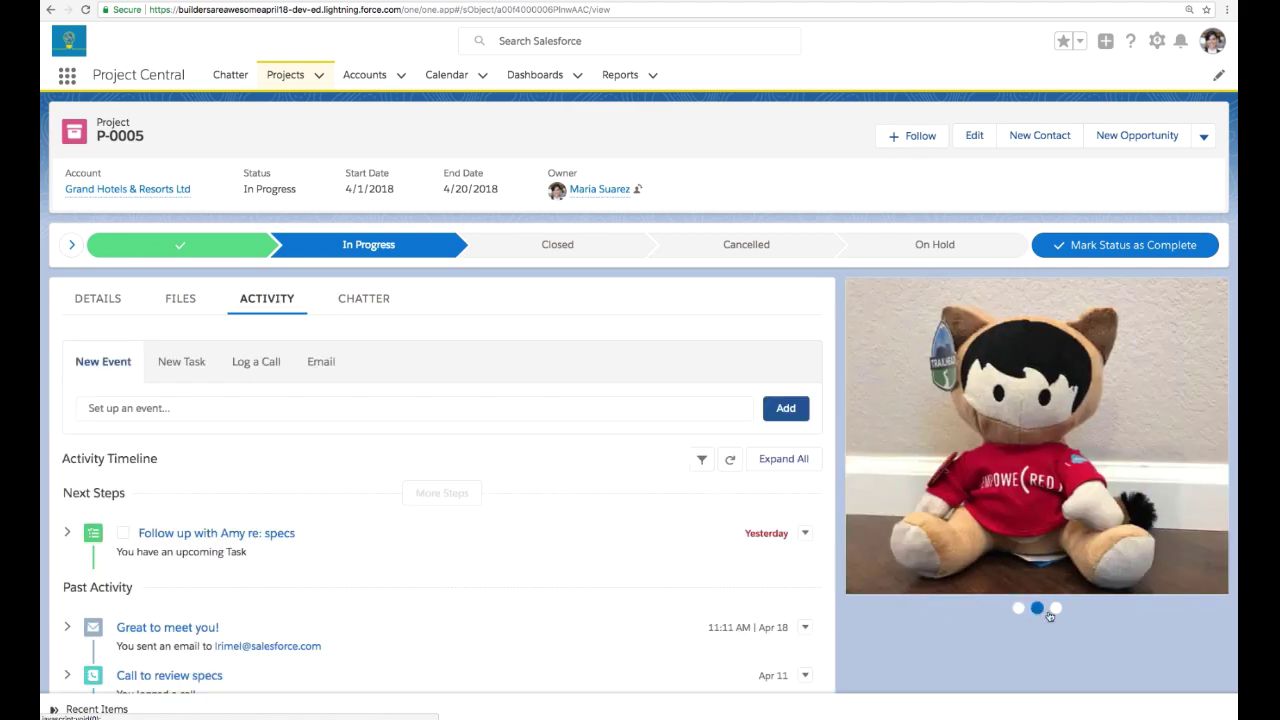
click(1056, 607)
click(1018, 608)
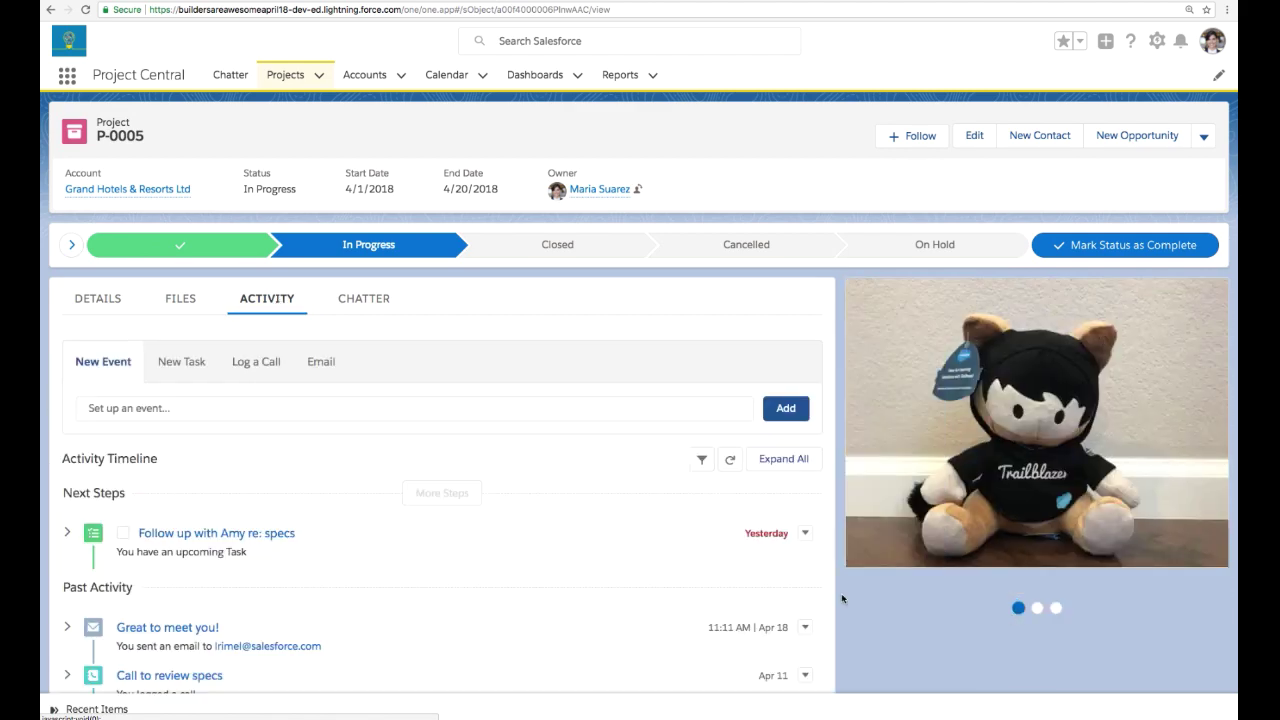
click(522, 250)
click(1124, 248)
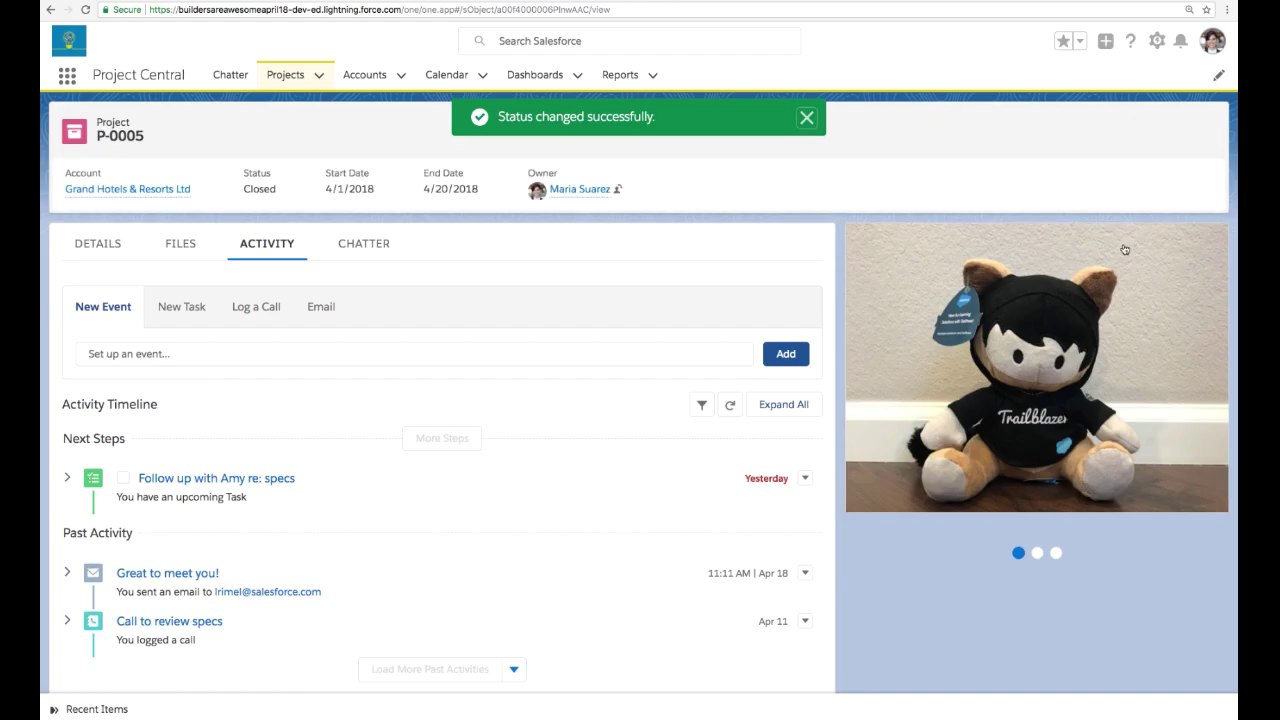